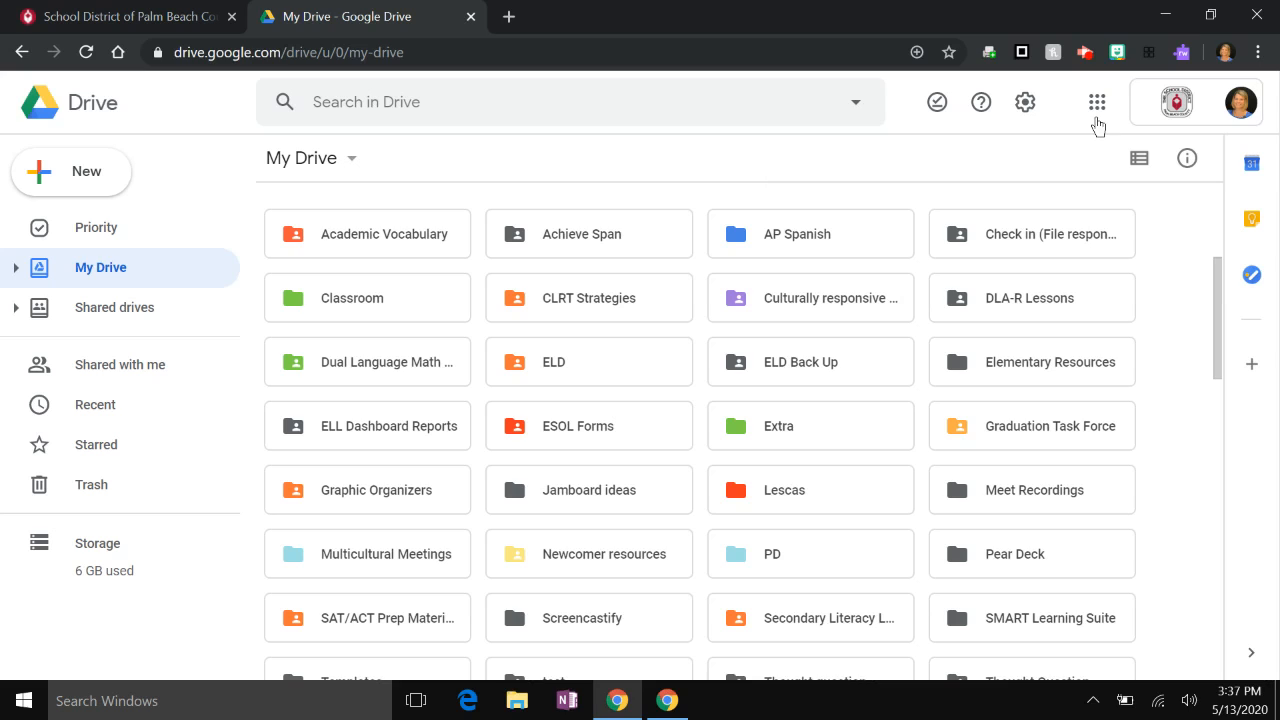
- Launch SMART Learning Suite Online from the Google apps list in Google Drive
{"action": "left_click", "coordinate": [1097, 102]}
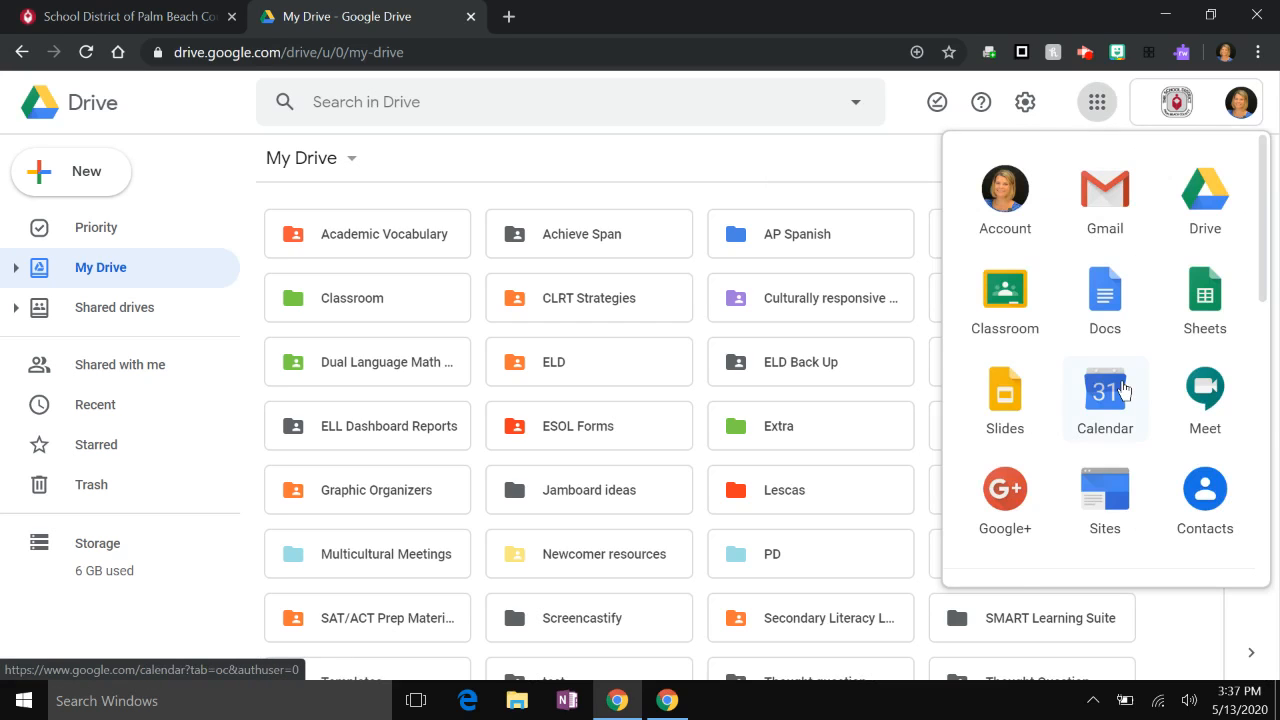
{"action": "scroll", "coordinate": [1120, 390], "scroll_direction": "down", "scroll_amount": 2}
{"action": "scroll", "coordinate": [1140, 440], "scroll_direction": "down", "scroll_amount": 3}
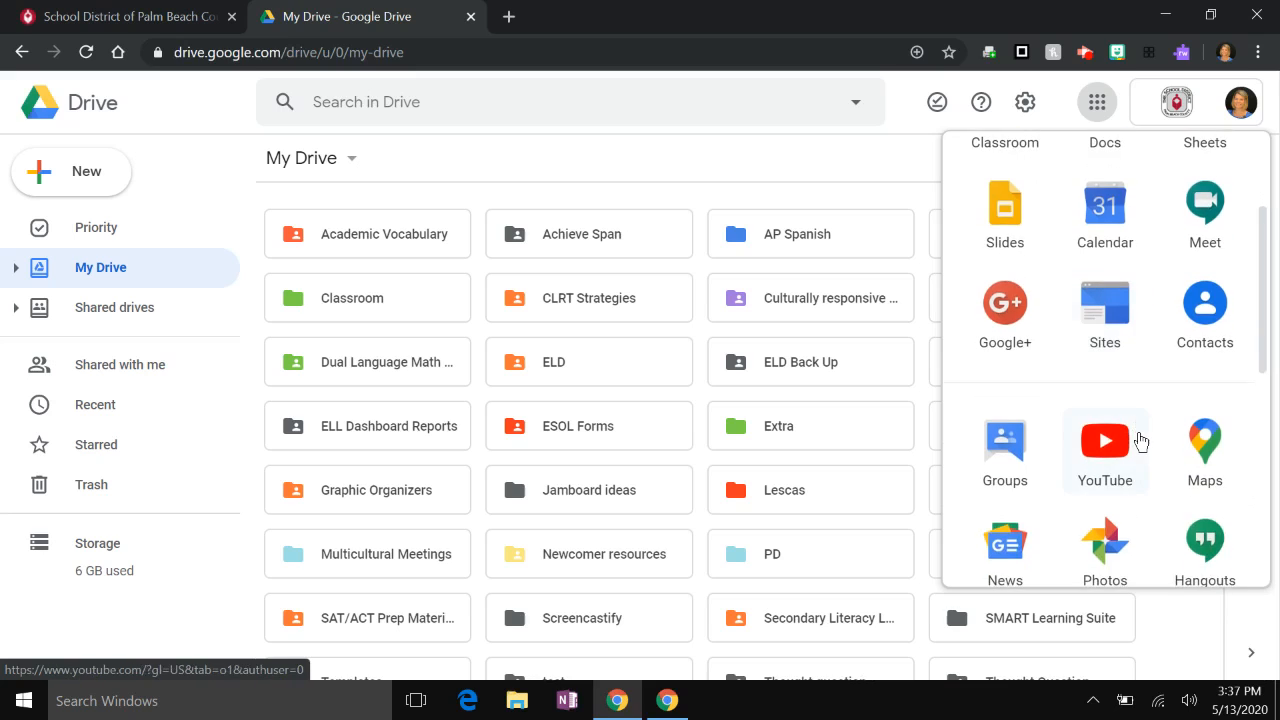
{"action": "scroll", "coordinate": [1140, 440], "scroll_direction": "down", "scroll_amount": 3}
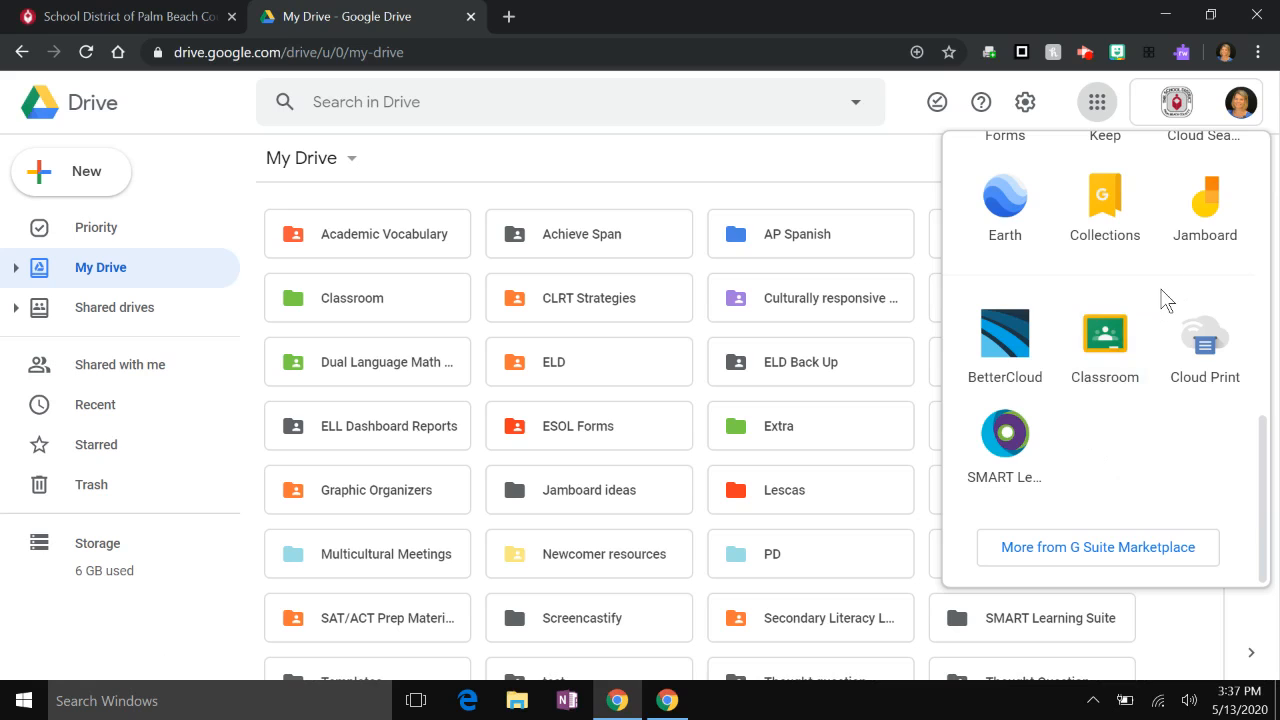
{"action": "scroll", "coordinate": [1208, 234], "scroll_direction": "up", "scroll_amount": 6}
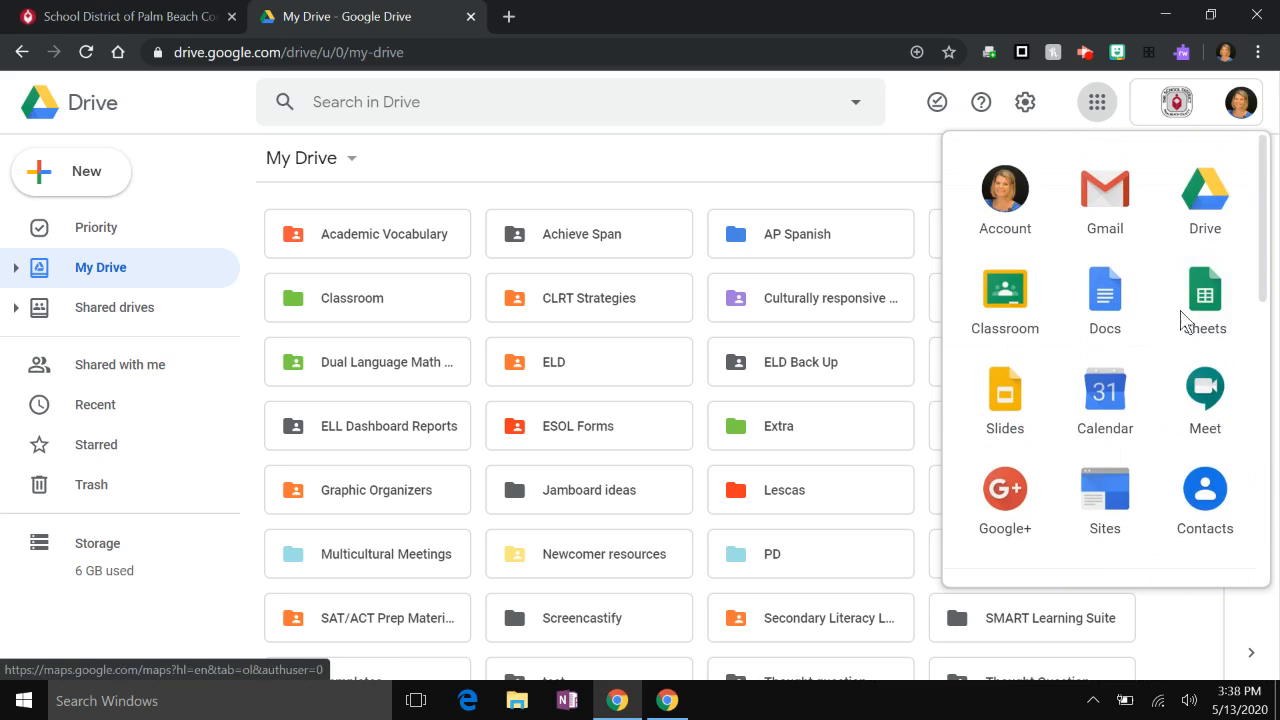
{"action": "scroll", "coordinate": [1172, 338], "scroll_direction": "down", "scroll_amount": 4}
{"action": "scroll", "coordinate": [1172, 338], "scroll_direction": "down", "scroll_amount": 3}
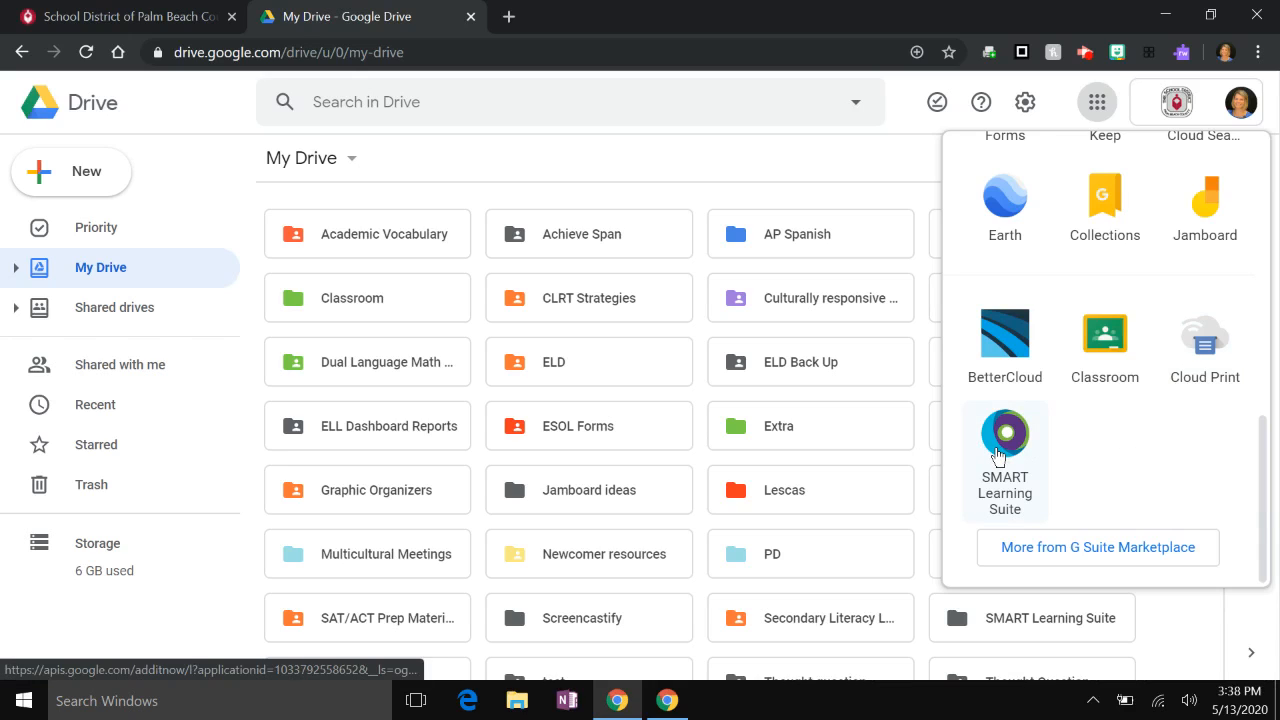
{"action": "left_click", "coordinate": [995, 455]}
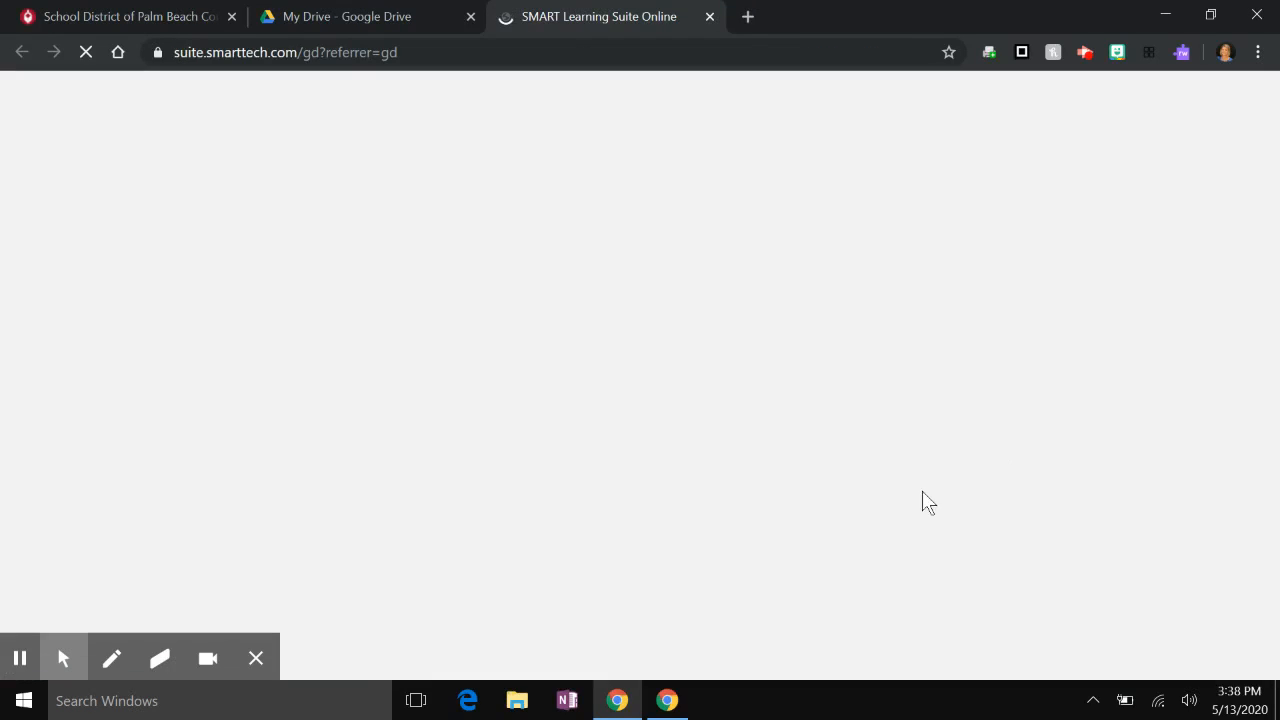
- Skip the 'Let's test drive a lesson experience' tour to reach the Add content page
{"action": "left_click", "coordinate": [251, 666]}
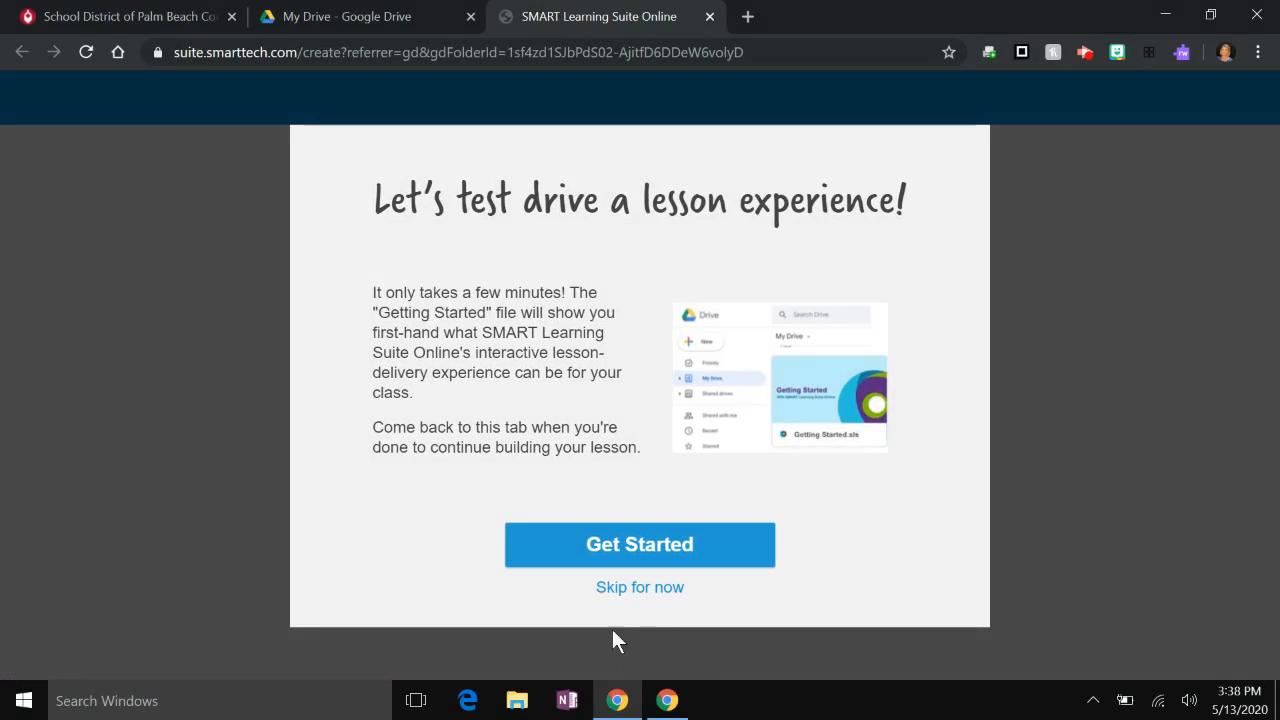
{"action": "left_click", "coordinate": [617, 599]}
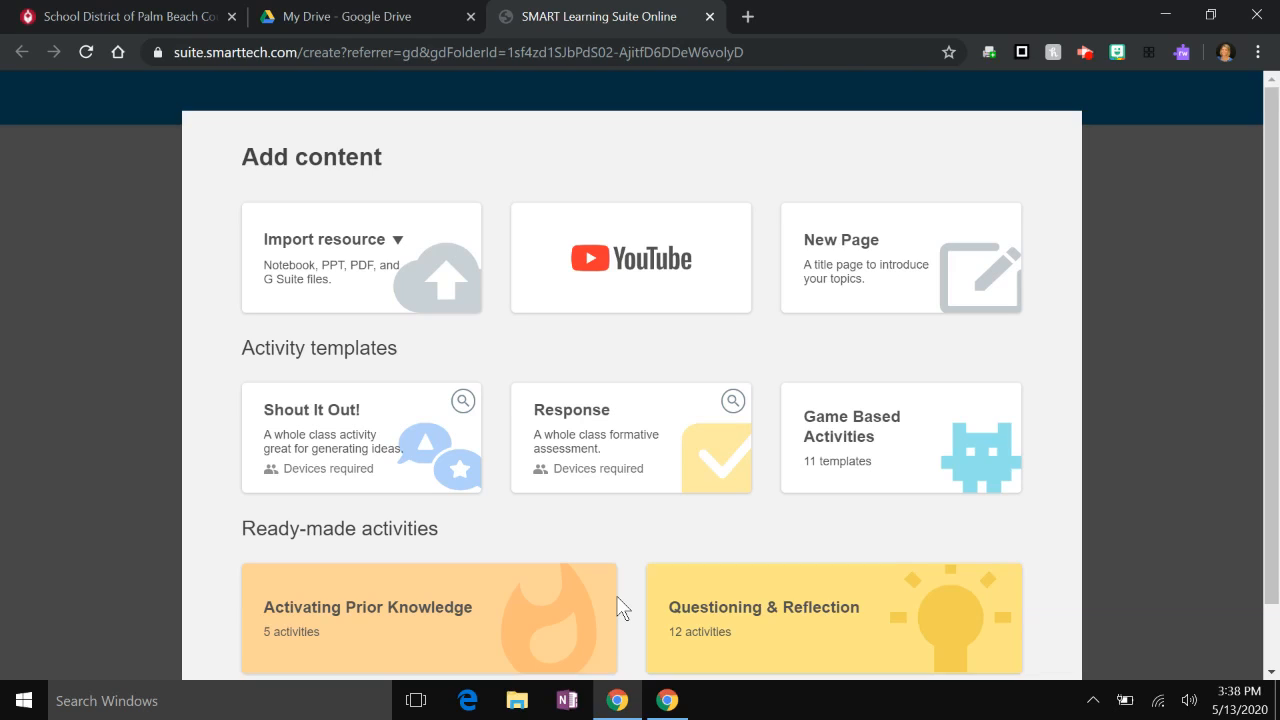
- Choose the Fill in the Blanks template from the Game Based Activities
{"action": "left_click", "coordinate": [897, 467]}
{"action": "scroll", "coordinate": [885, 472], "scroll_direction": "down", "scroll_amount": 5}
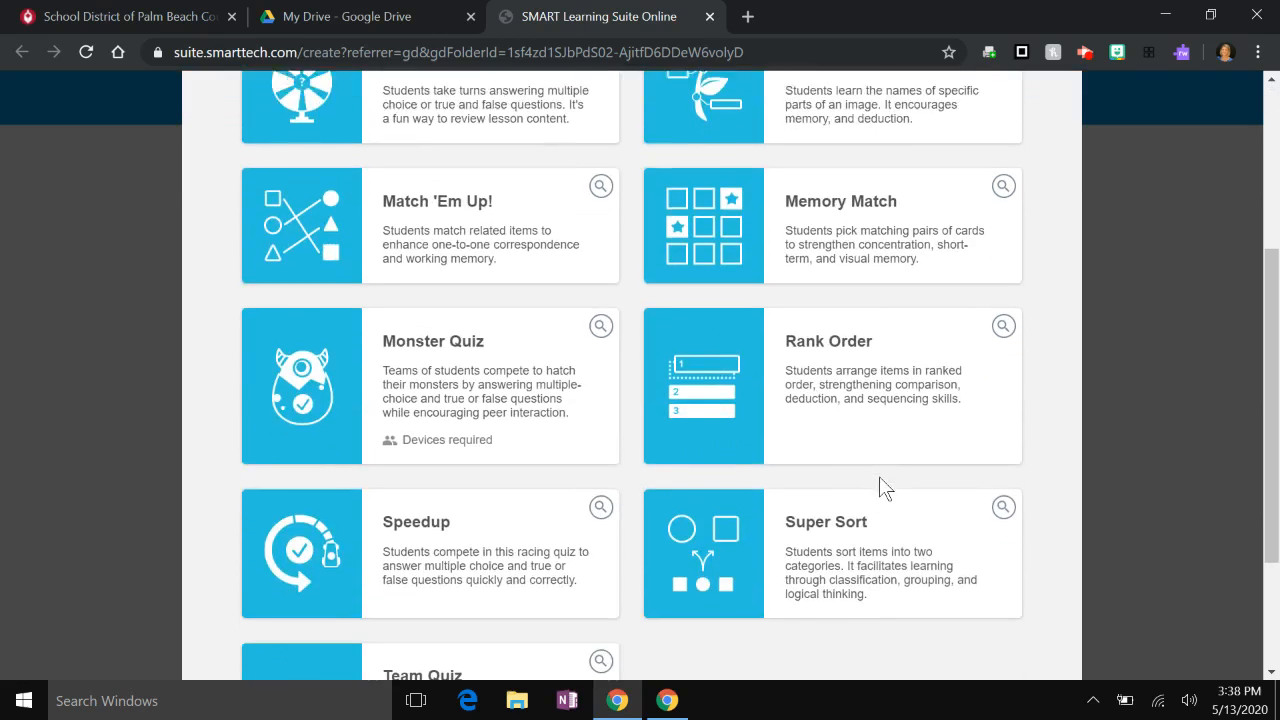
{"action": "scroll", "coordinate": [879, 476], "scroll_direction": "up", "scroll_amount": 4}
{"action": "scroll", "coordinate": [879, 476], "scroll_direction": "up", "scroll_amount": 1}
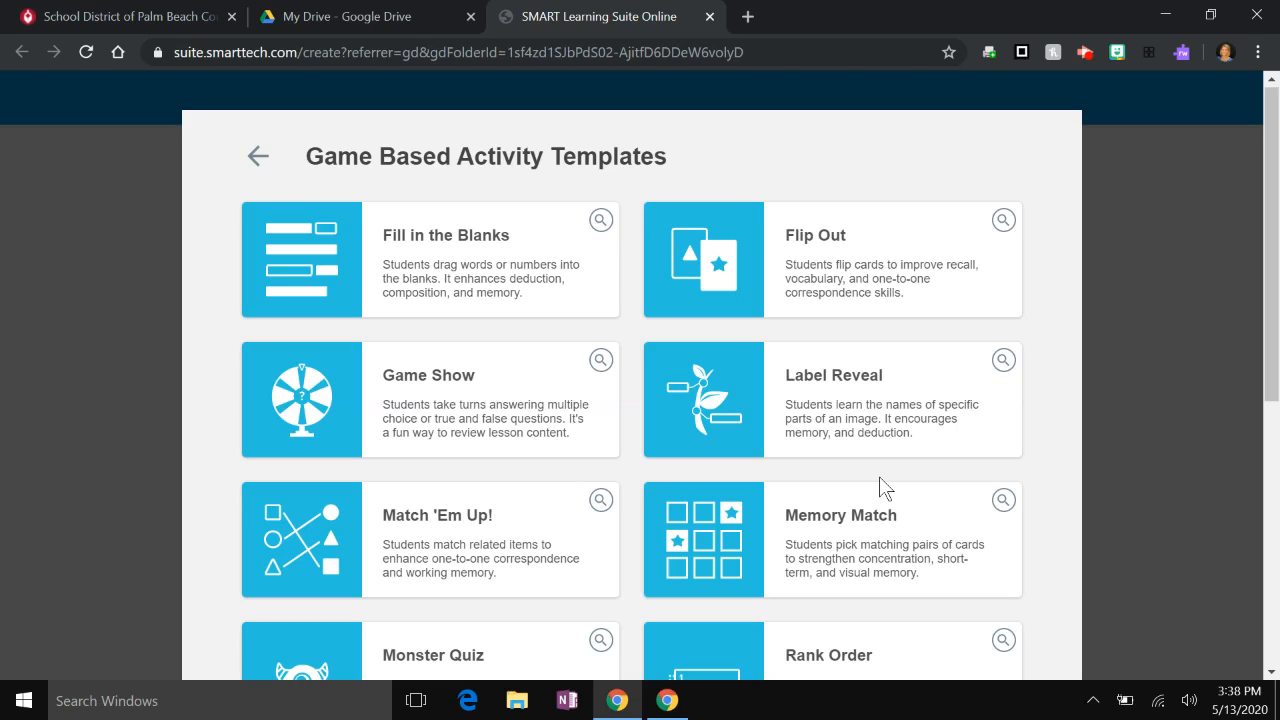
{"action": "left_click", "coordinate": [505, 250]}
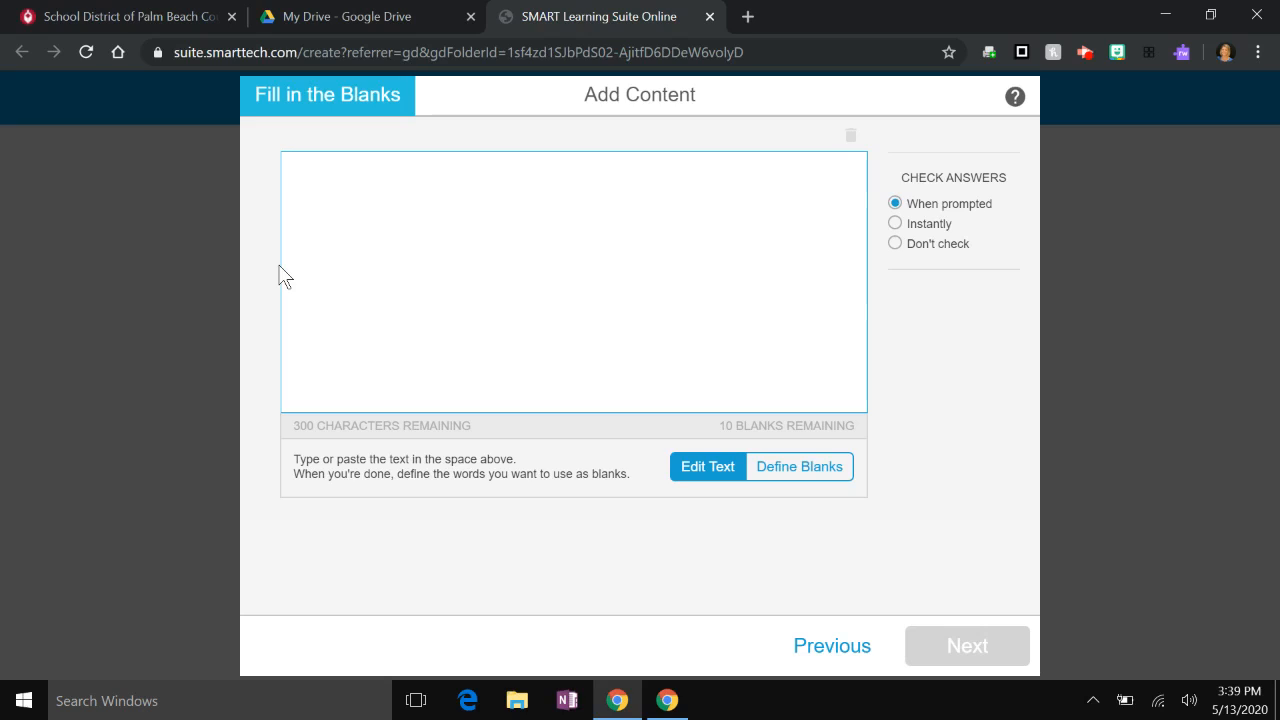
- Type three lines: 'Emily Francis was born in Guatemala.', the New York move at 15, and the teacher dream
{"action": "type", "text": "Emily FRan"}
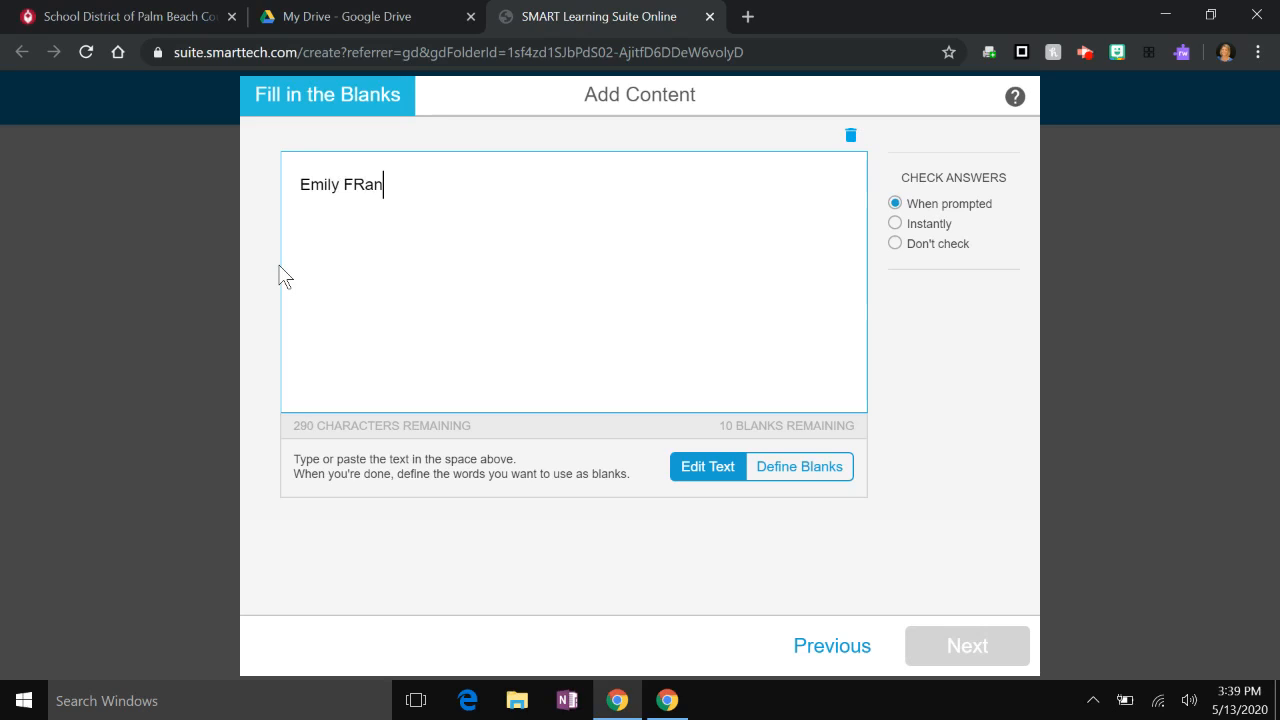
{"action": "key", "text": "BackSpace"}
{"action": "key", "text": "BackSpace"}
{"action": "key", "text": "BackSpace"}
{"action": "type", "text": "rancis waws b"}
{"action": "key", "text": "BackSpace"}
{"action": "key", "text": "BackSpace"}
{"action": "key", "text": "BackSpace"}
{"action": "key", "text": "BackSpace"}
{"action": "type", "text": "s born in Guatem"}
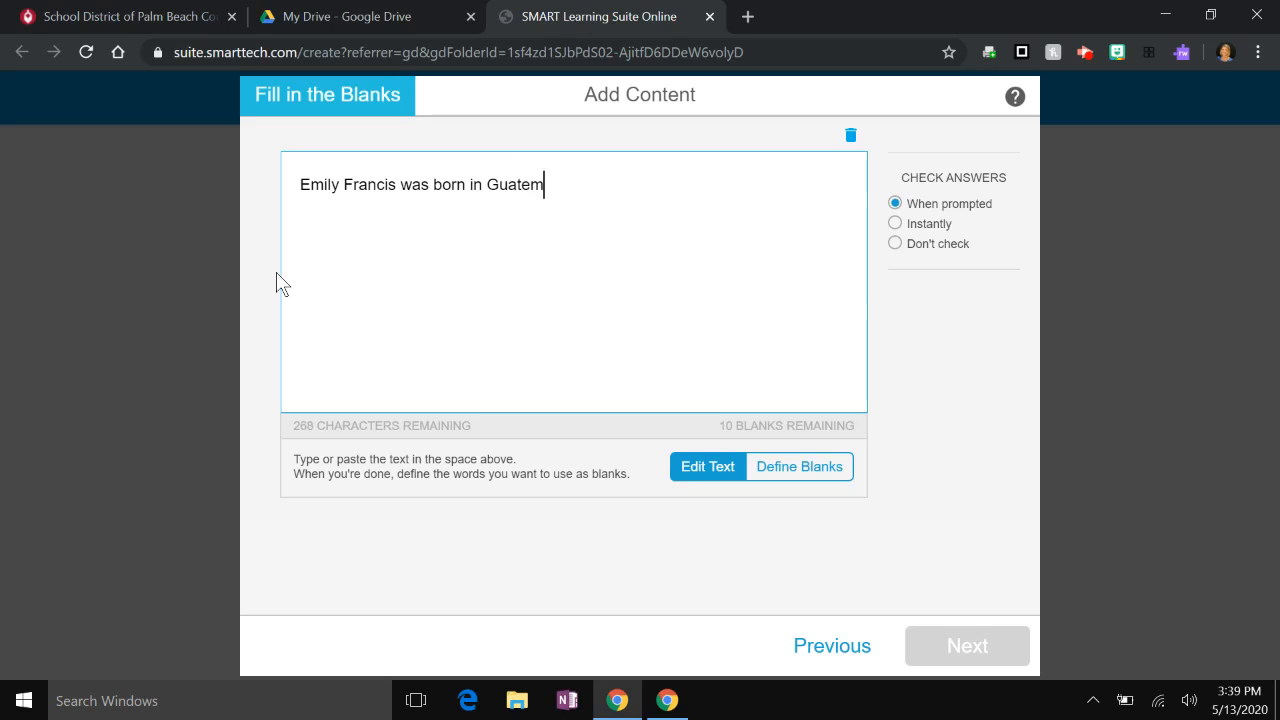
{"action": "type", "text": "ala."}
{"action": "key", "text": "Return"}
{"action": "type", "text": "She move"}
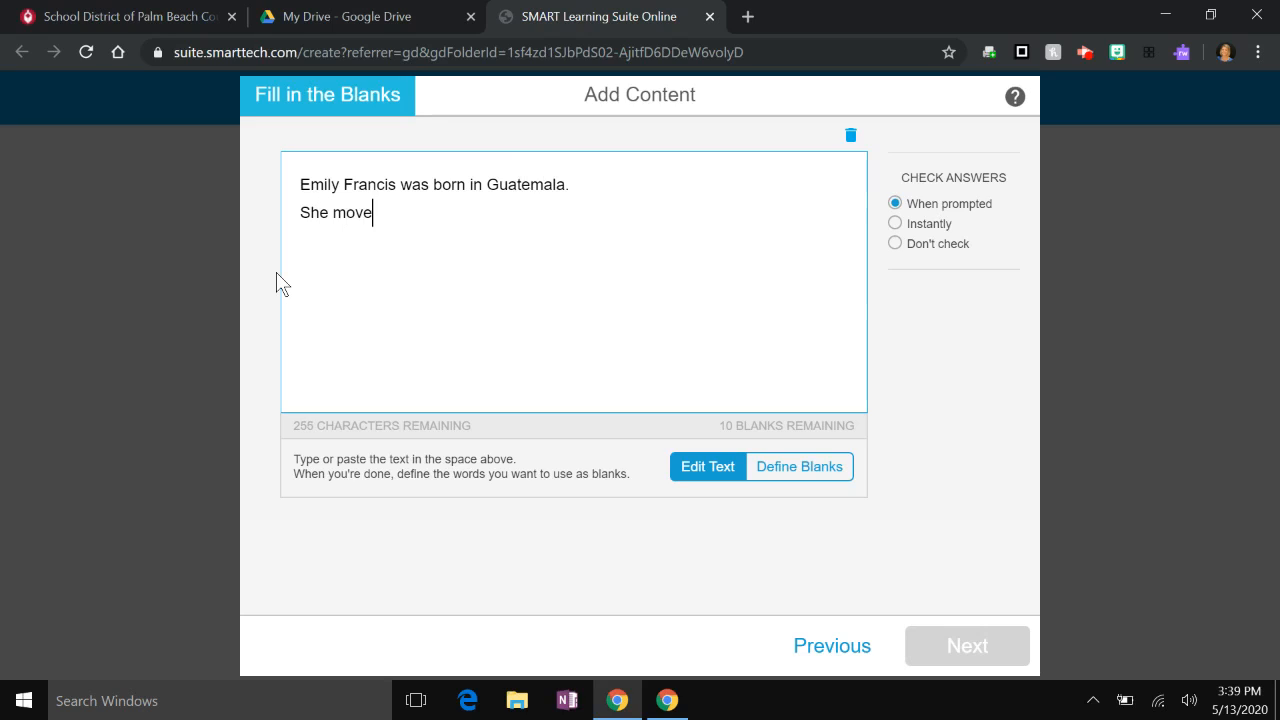
{"action": "type", "text": "d to New York whe"}
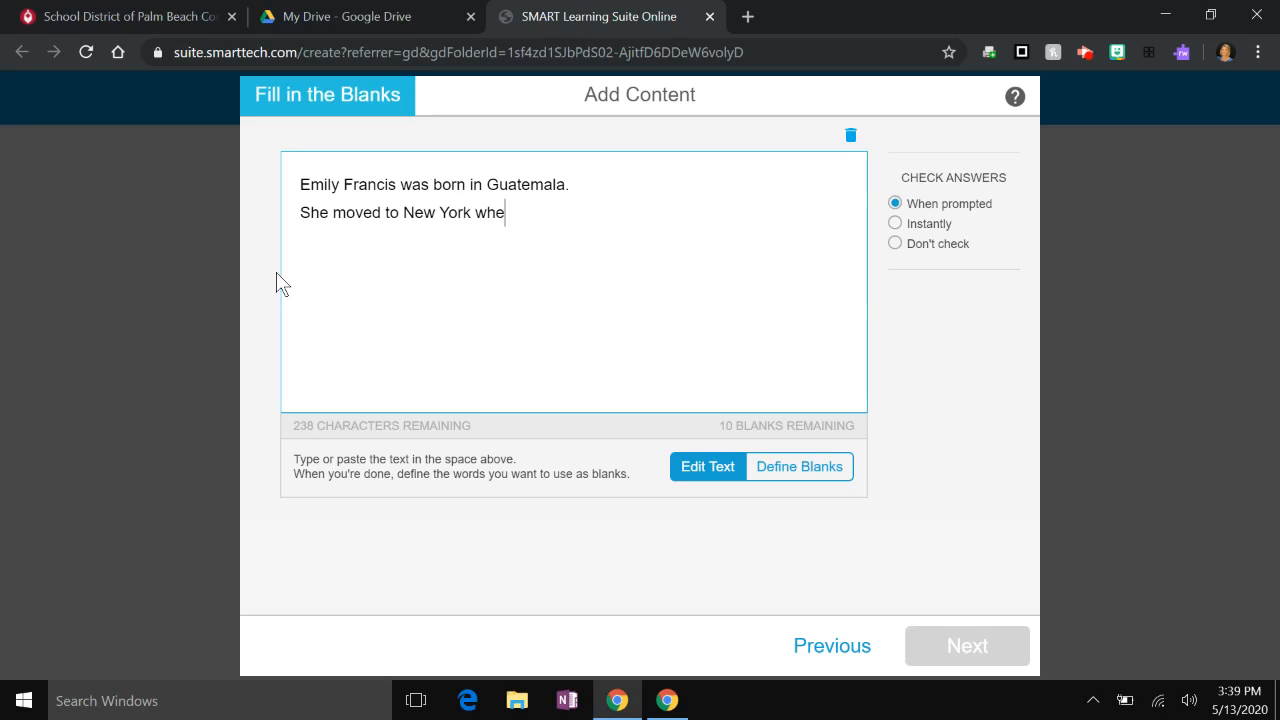
{"action": "type", "text": "n she was 15 years old."}
{"action": "key", "text": "Return"}
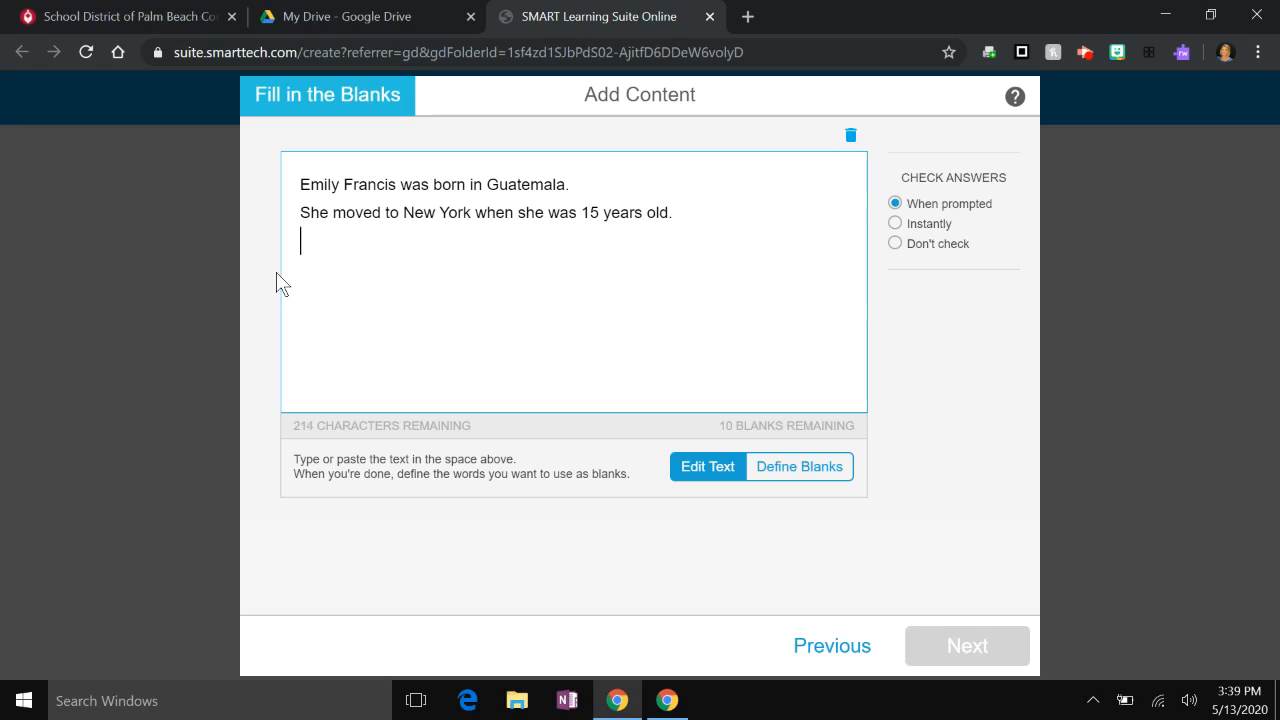
{"action": "type", "text": "Her dream was to be"}
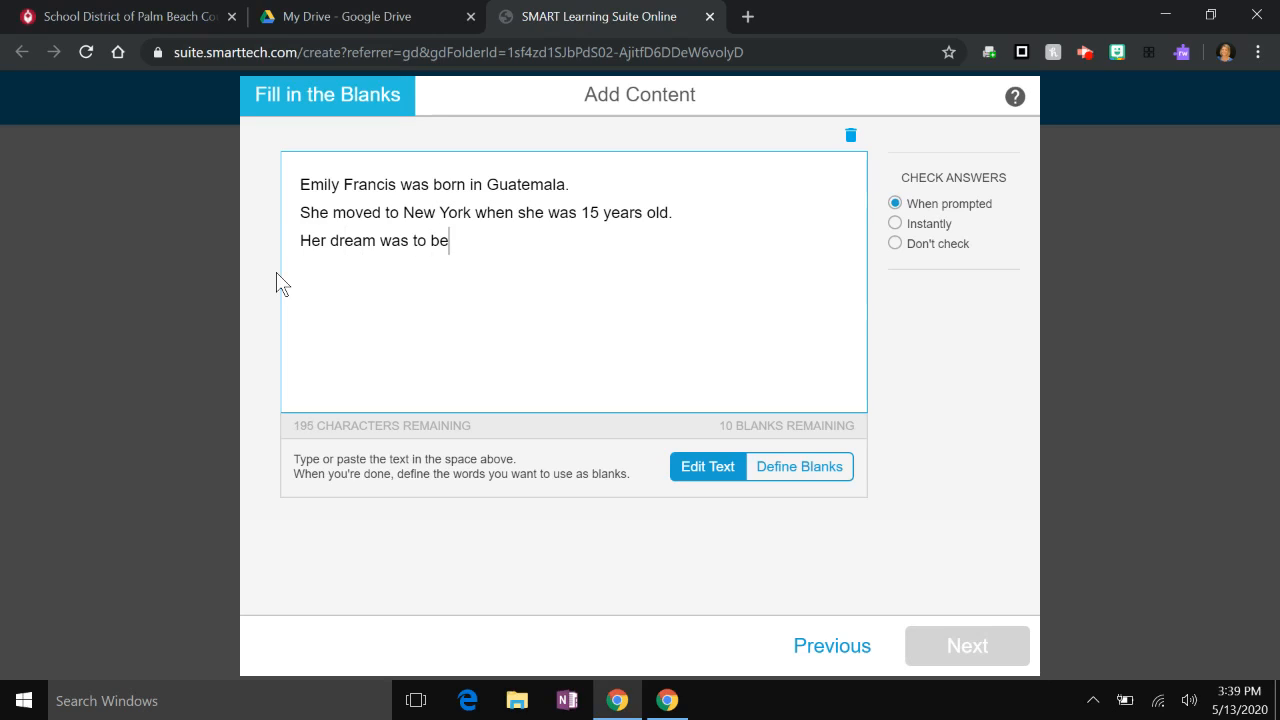
{"action": "type", "text": " a teacher."}
{"action": "left_click", "coordinate": [787, 482]}
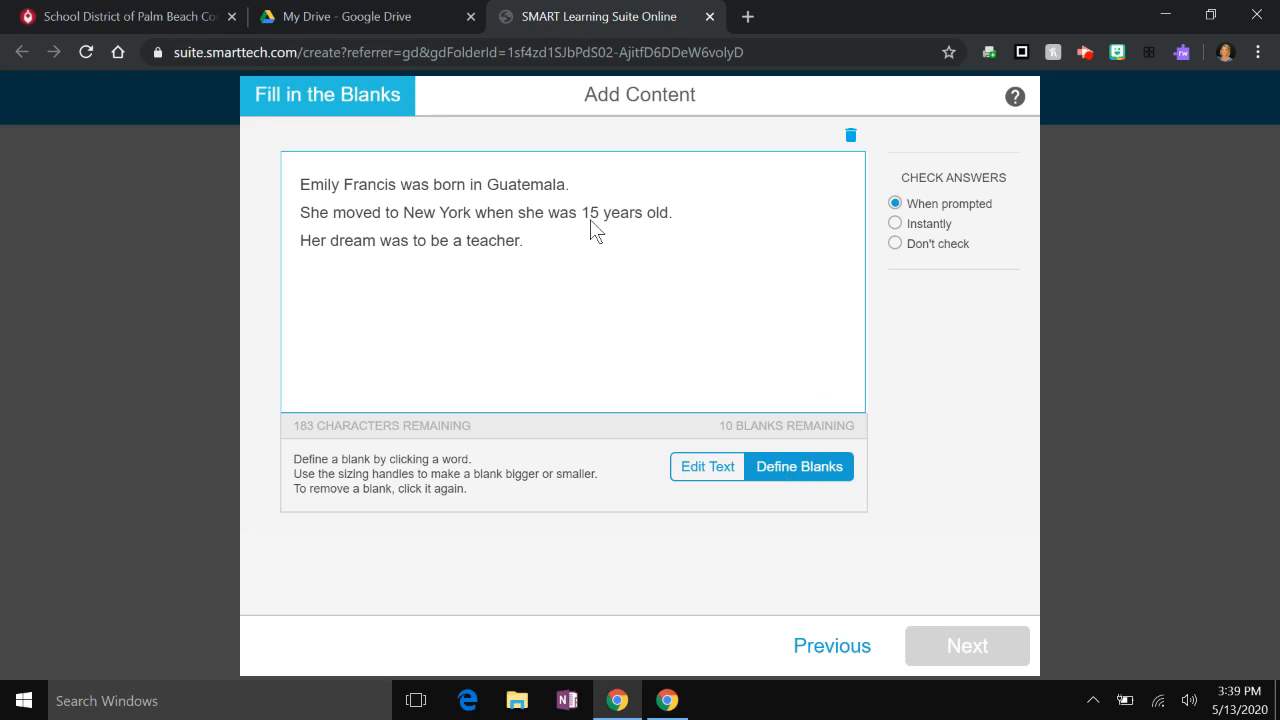
- Make Guatemala, New York and teacher the blanks in the passage
{"action": "left_click", "coordinate": [554, 194]}
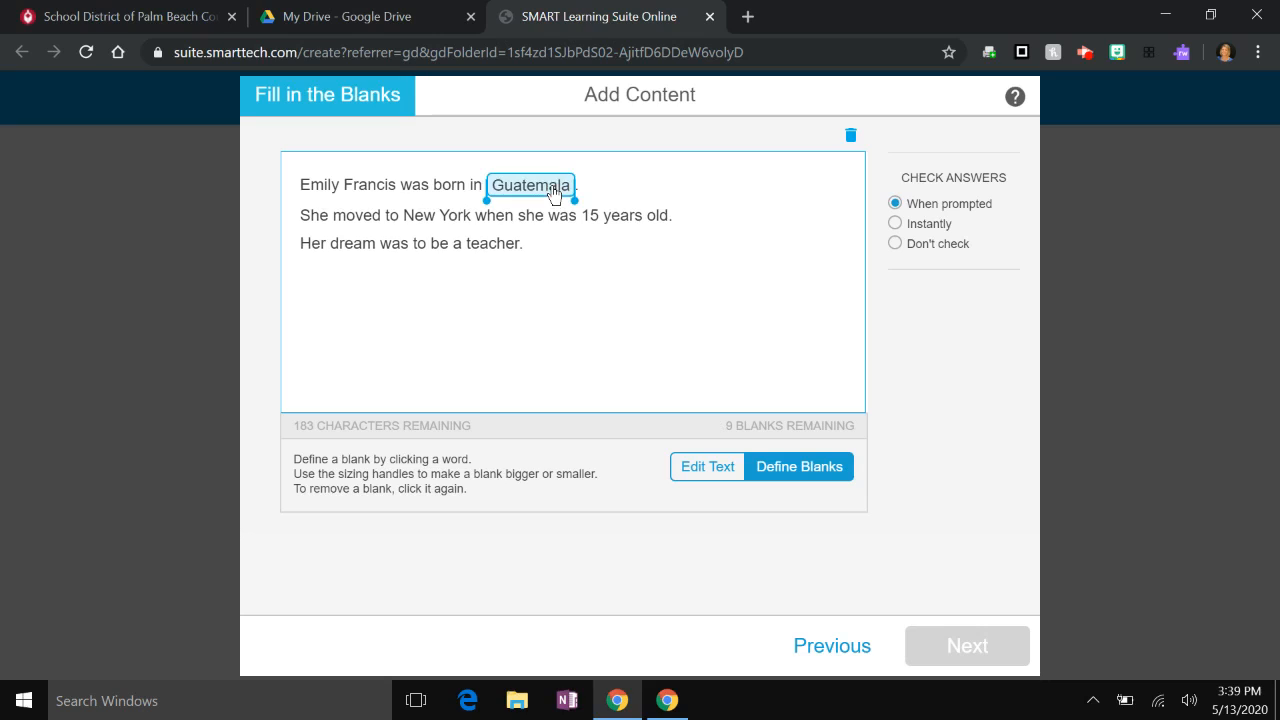
{"action": "left_click", "coordinate": [421, 224]}
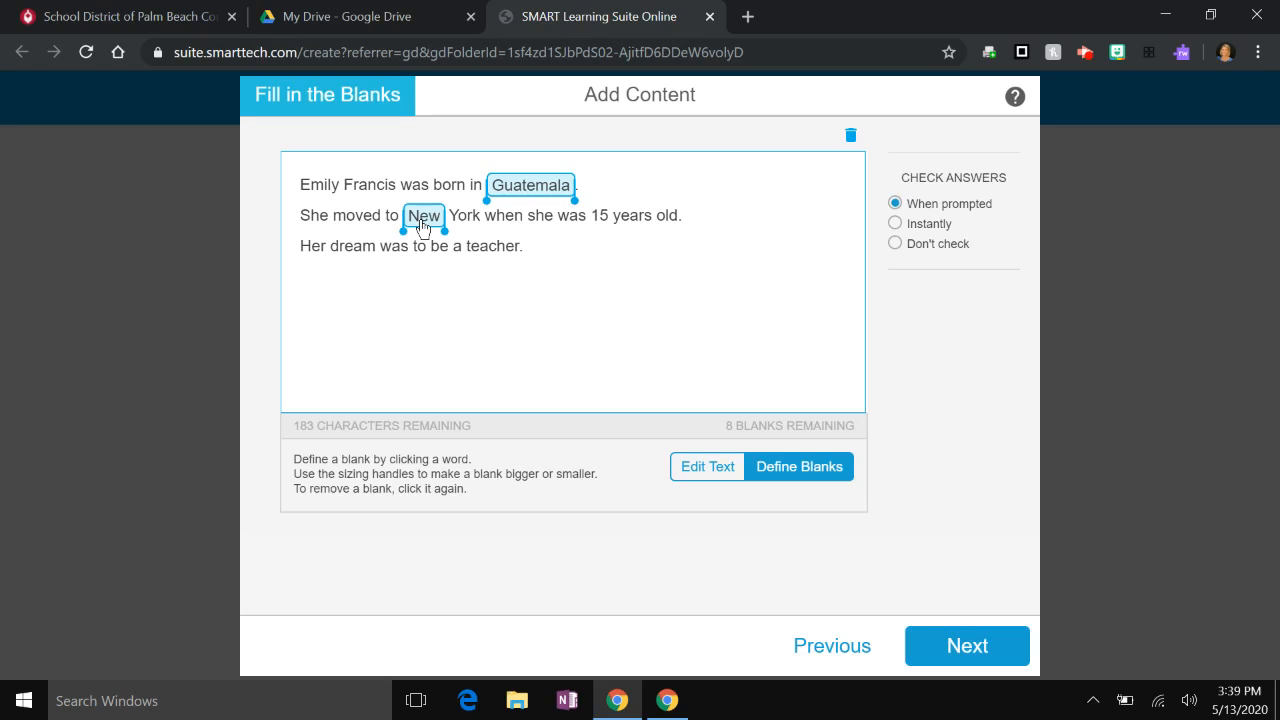
{"action": "left_click_drag", "start_coordinate": [445, 228], "coordinate": [482, 226]}
{"action": "left_click", "coordinate": [492, 254]}
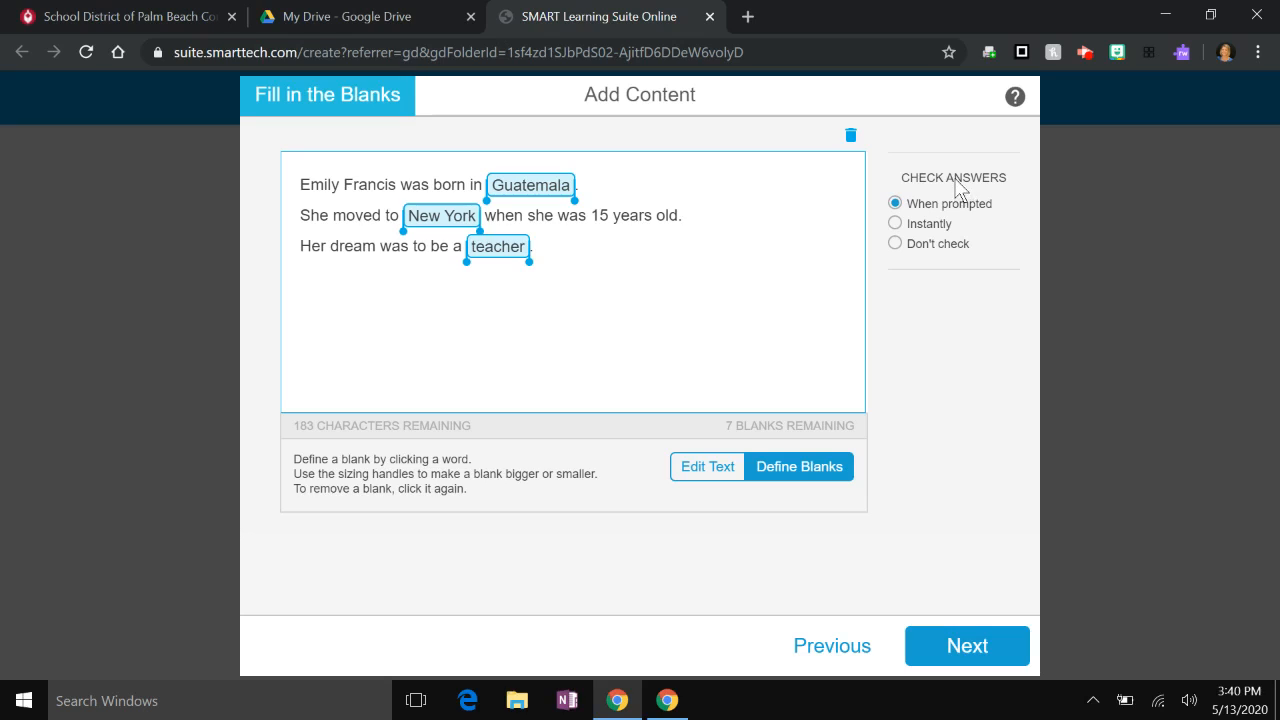
- Set Check Answers to Instantly and continue to the theme choices
{"action": "left_click", "coordinate": [897, 224]}
{"action": "left_click", "coordinate": [965, 660]}
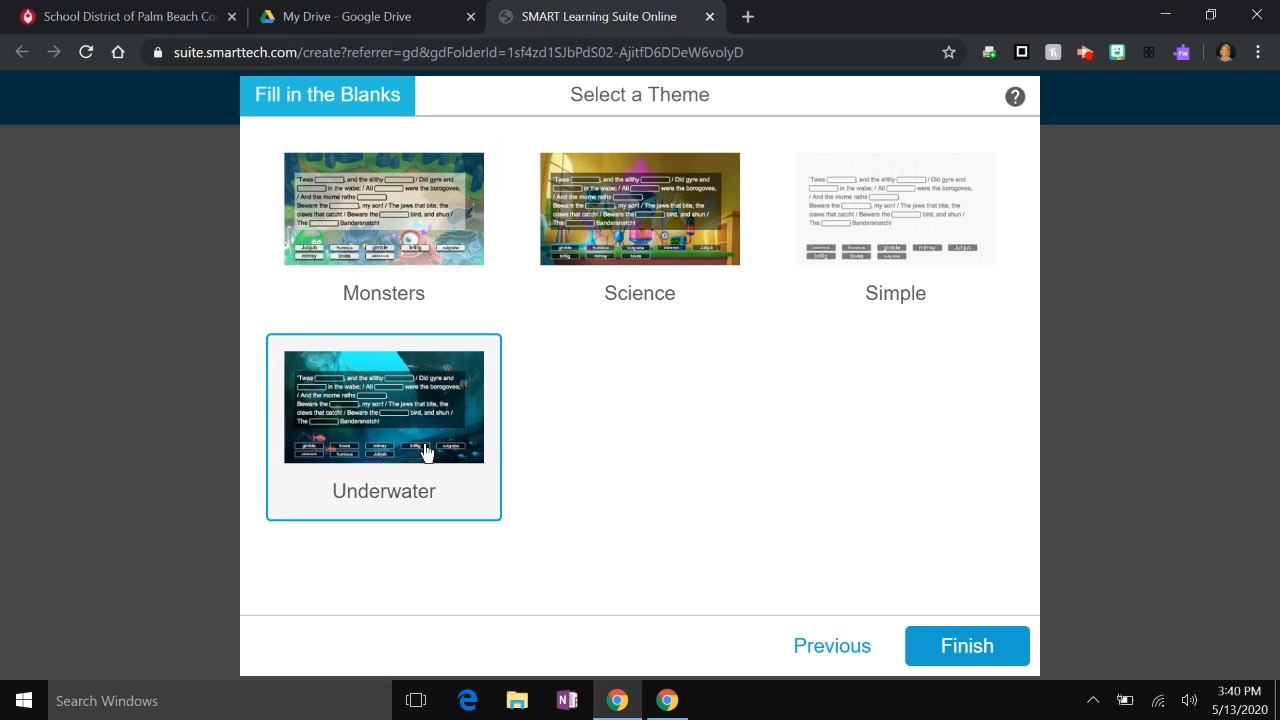
- Apply the Underwater theme and add the activity as the lesson's first page
{"action": "left_click", "coordinate": [964, 662]}
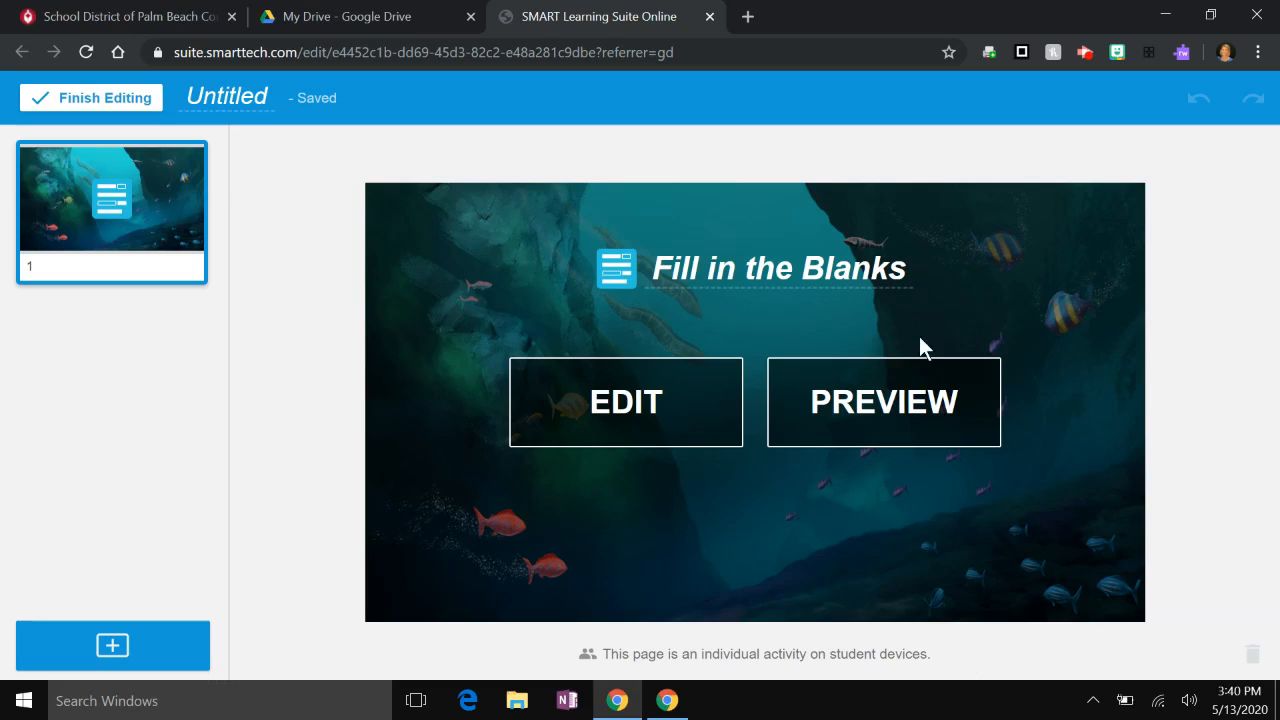
{"action": "left_click", "coordinate": [835, 412]}
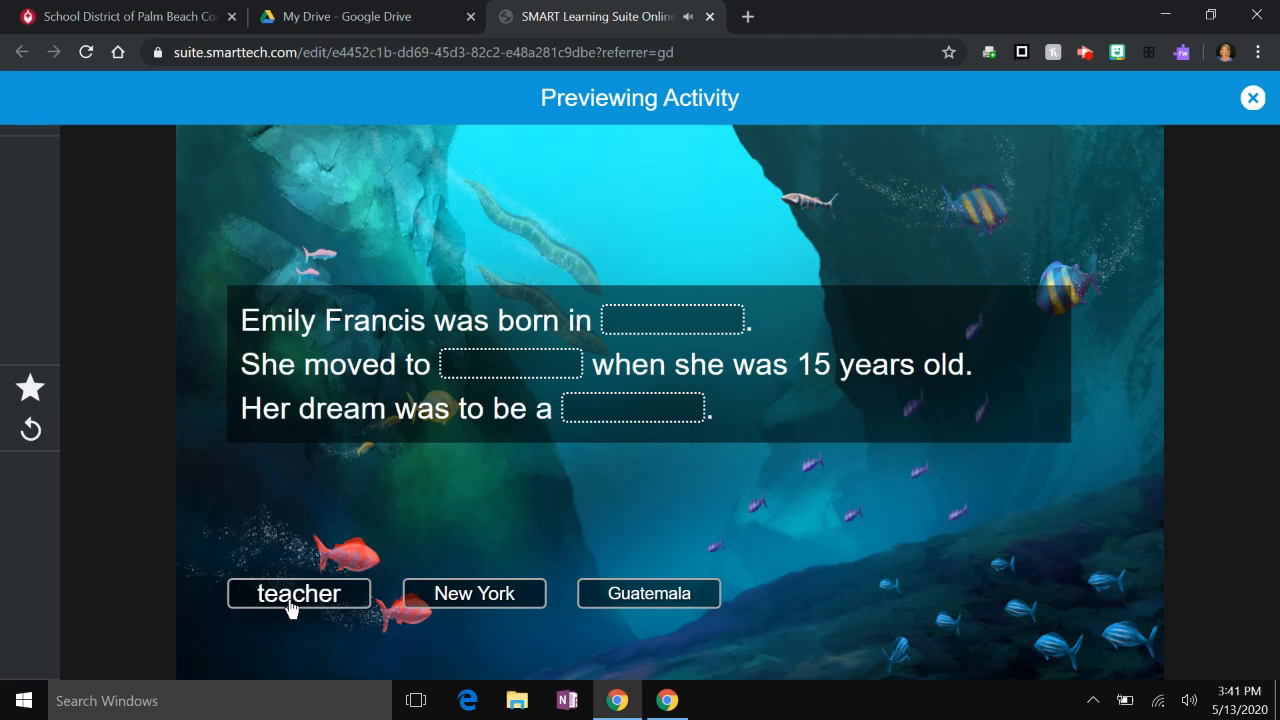
- In the preview, drag the Guatemala, teacher and New York tiles into their matching blanks
{"action": "left_click_drag", "start_coordinate": [294, 598], "coordinate": [663, 325]}
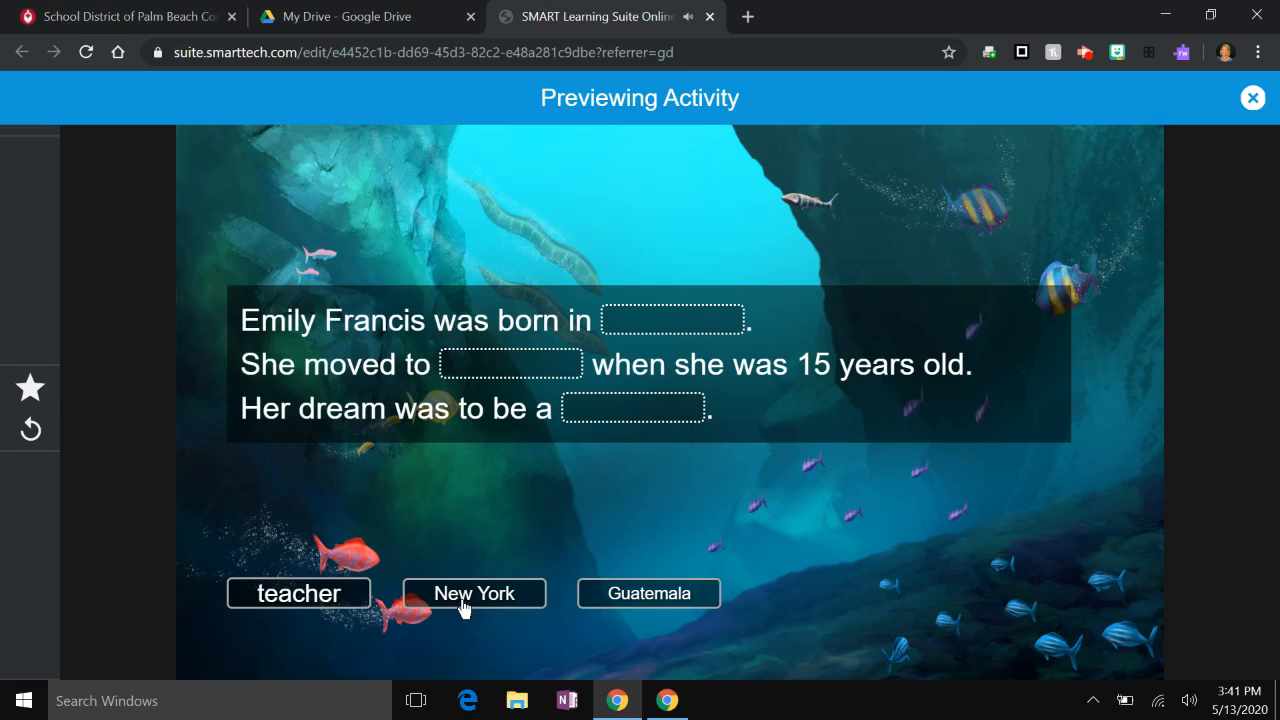
{"action": "left_click_drag", "start_coordinate": [634, 606], "coordinate": [645, 335]}
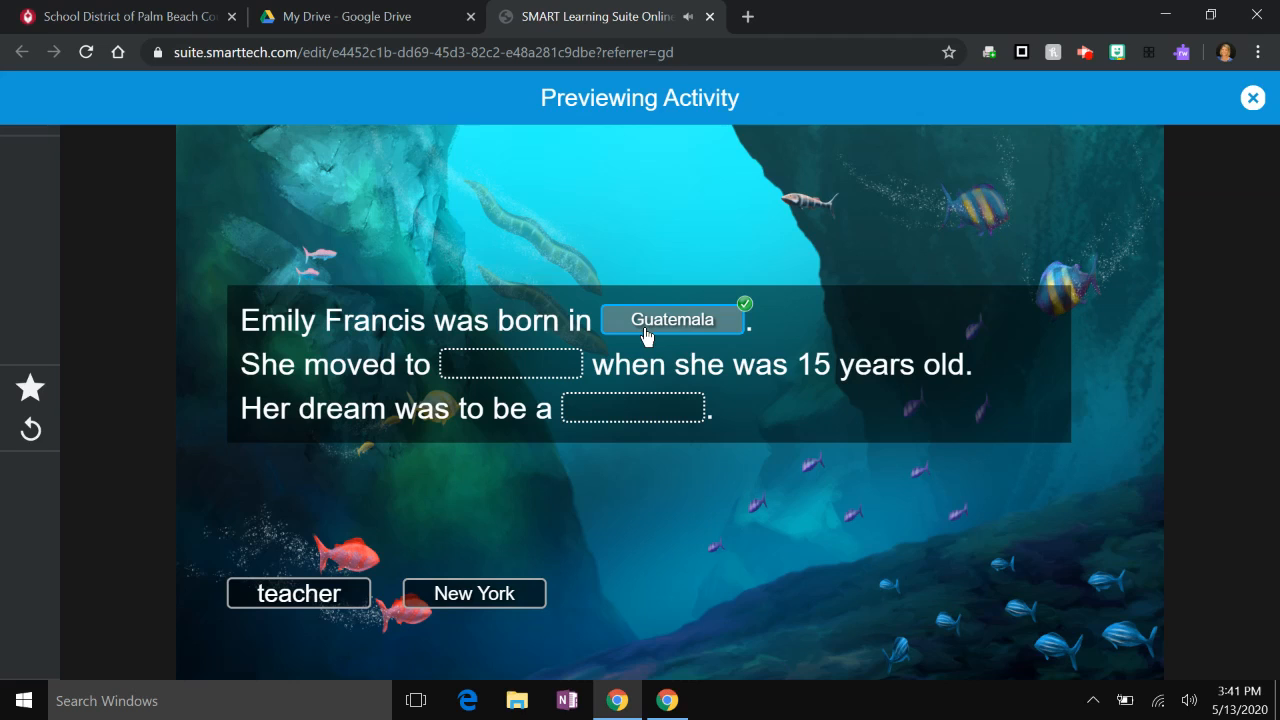
{"action": "left_click_drag", "start_coordinate": [327, 601], "coordinate": [660, 408]}
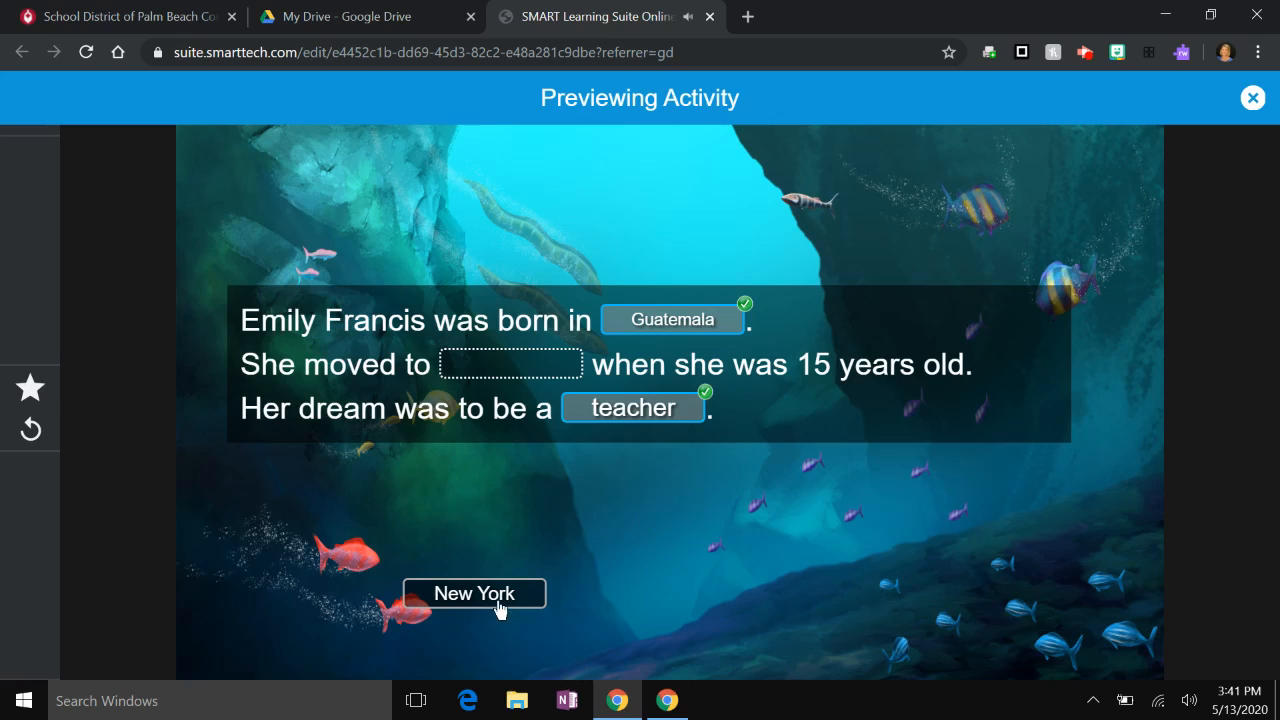
{"action": "left_click_drag", "start_coordinate": [503, 608], "coordinate": [536, 380]}
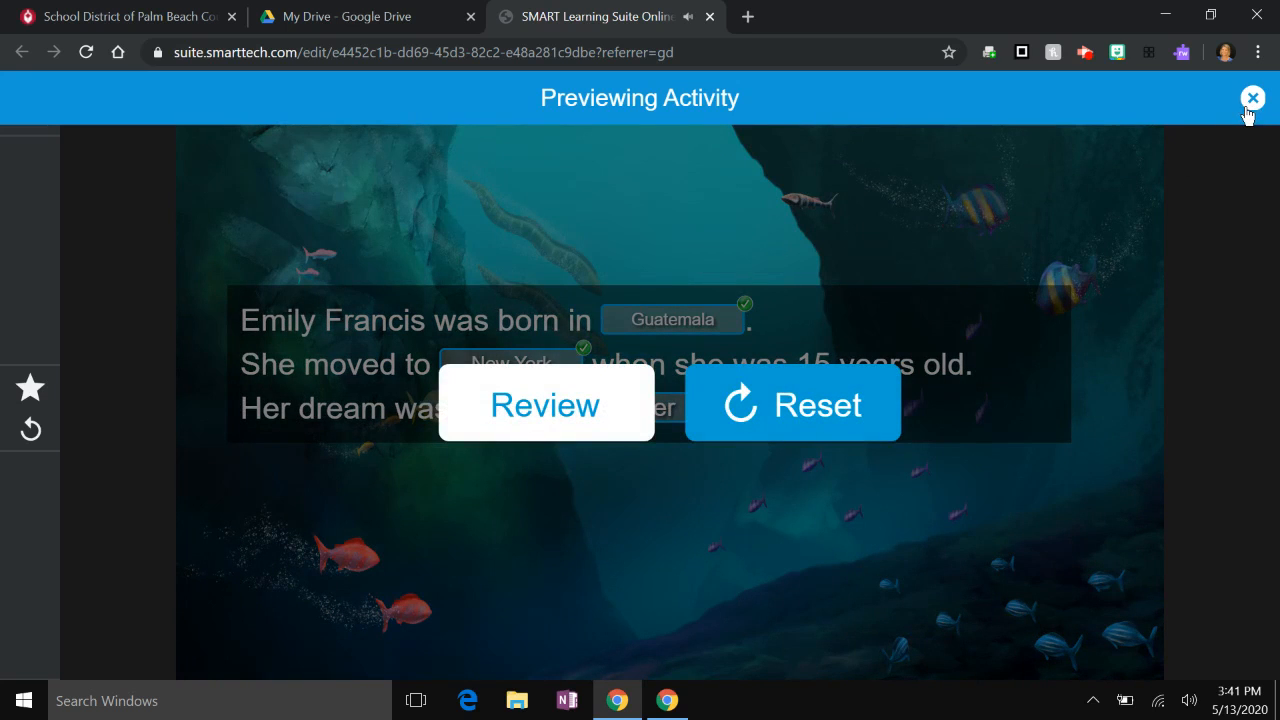
- Close the preview and rename the untitled lesson to 'Emily Francis Article'
{"action": "left_click", "coordinate": [1252, 98]}
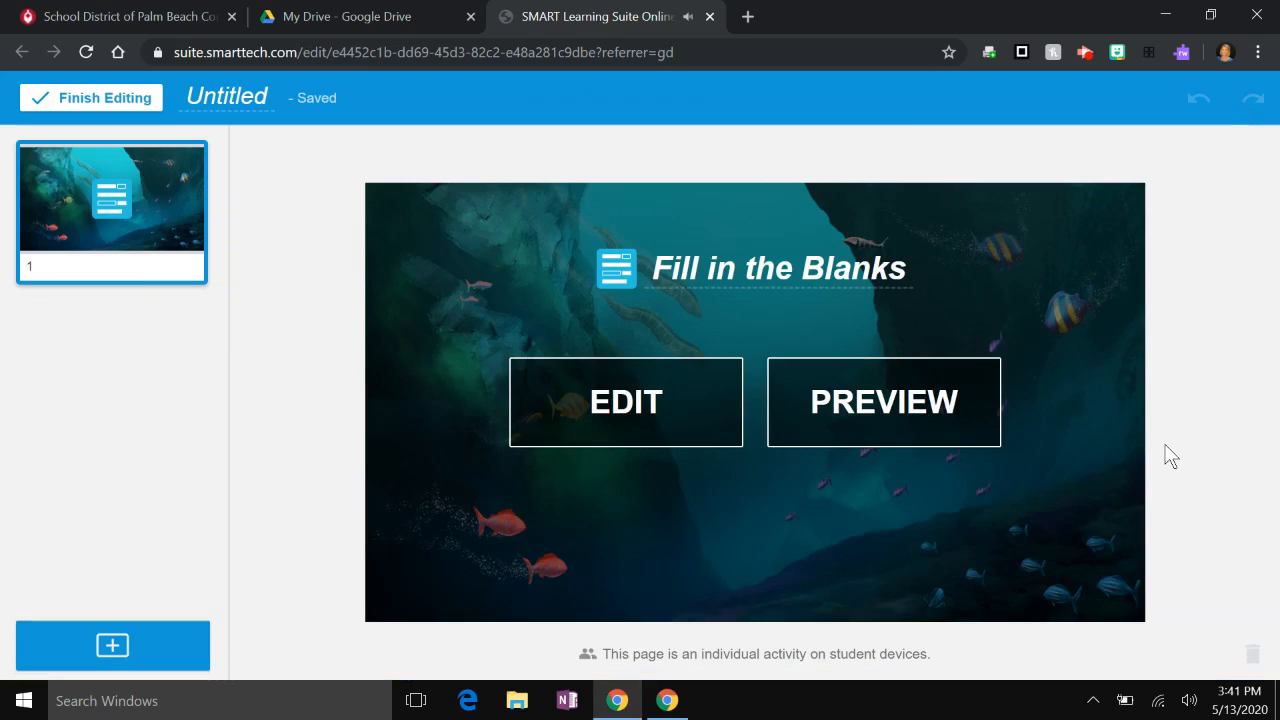
{"action": "left_click", "coordinate": [217, 97]}
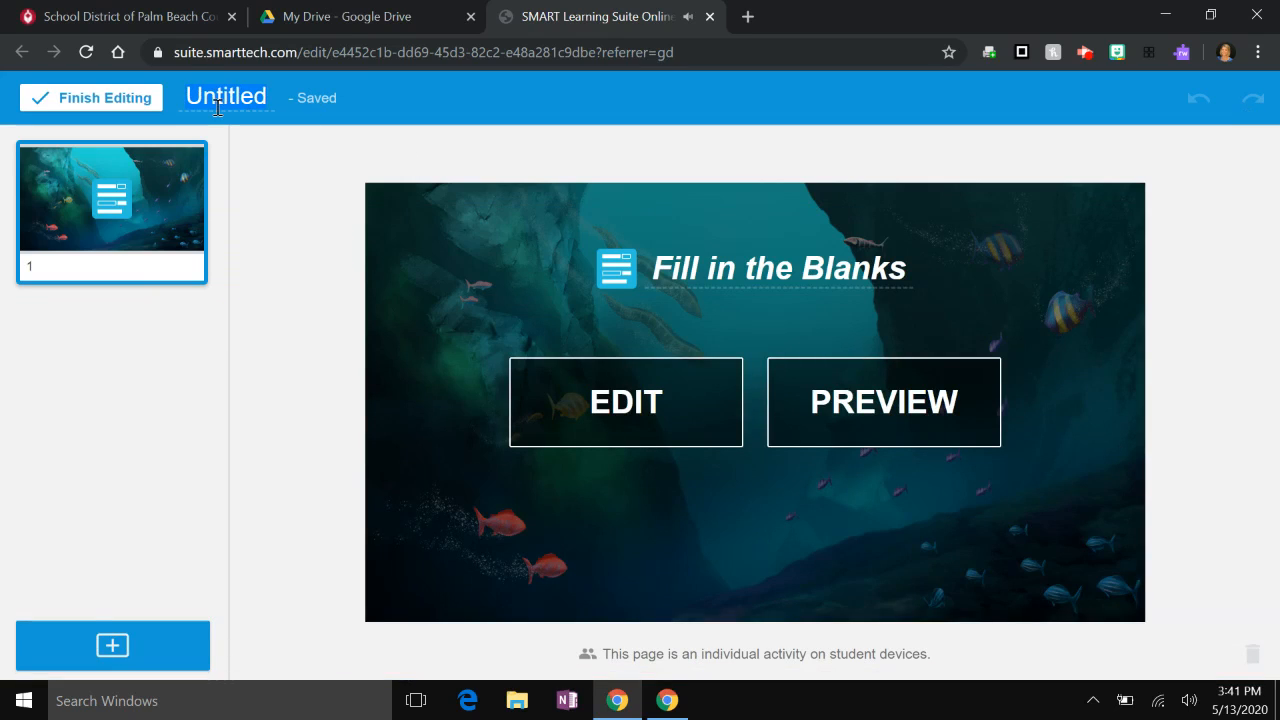
{"action": "type", "text": "Emily Franc"}
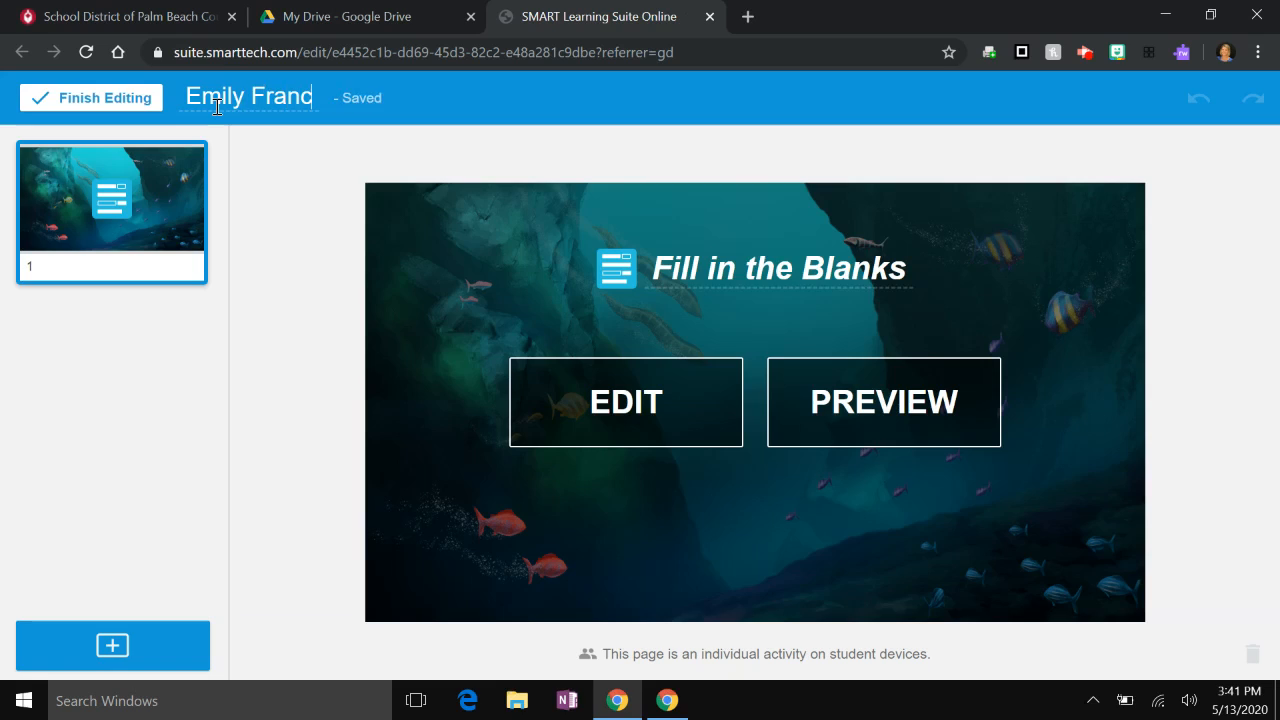
{"action": "type", "text": "is Article"}
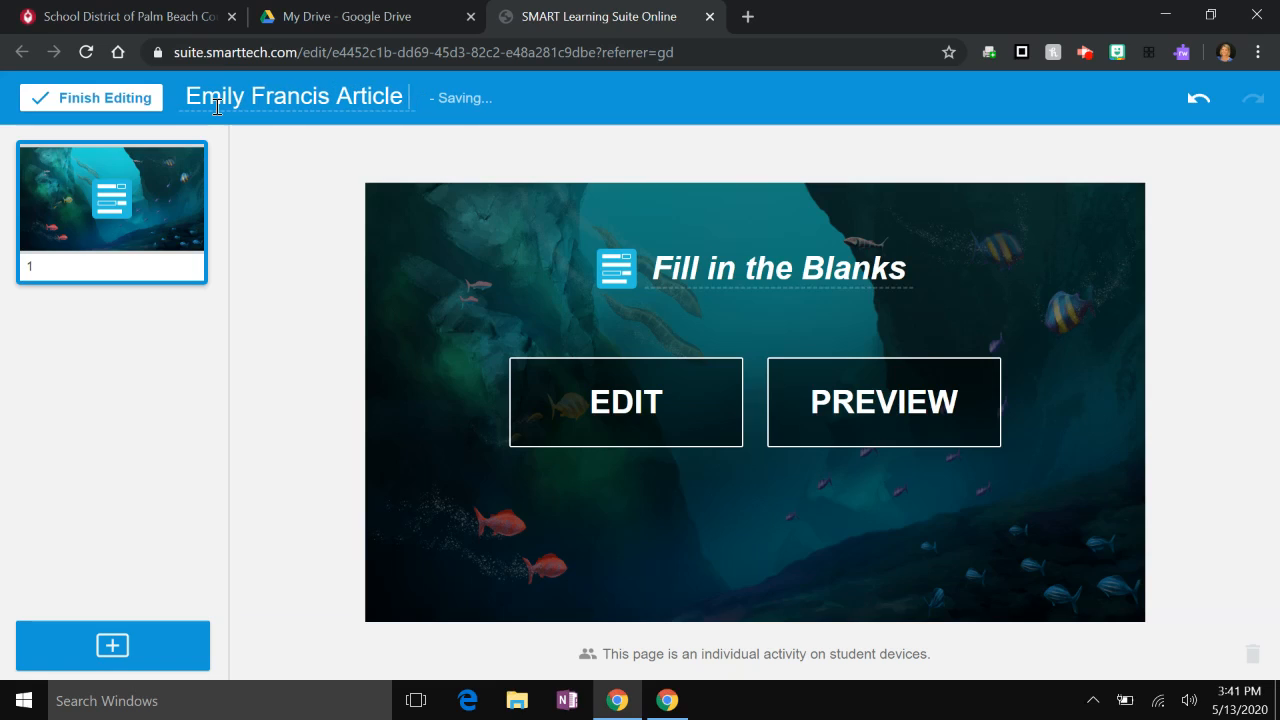
{"action": "key", "text": "BackSpace"}
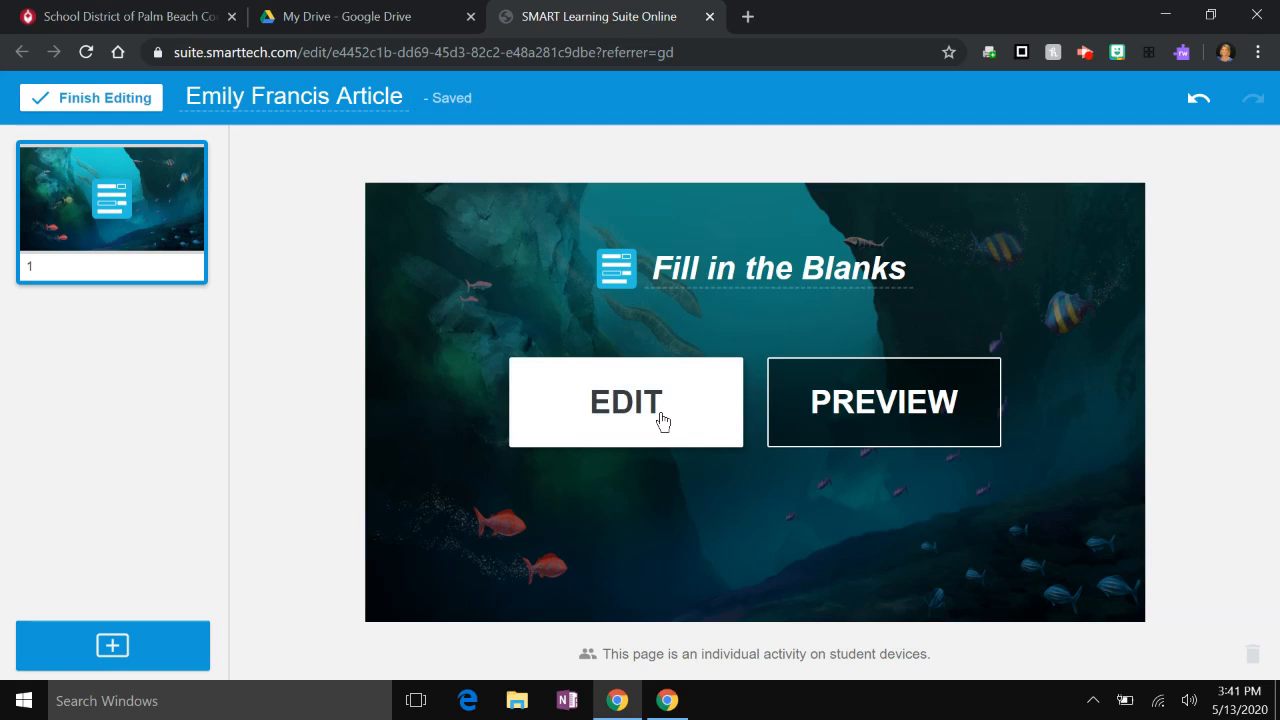
- Prefix the sentences with '1.', '2.' and '3.', keeping the Underwater theme
{"action": "left_click", "coordinate": [665, 424]}
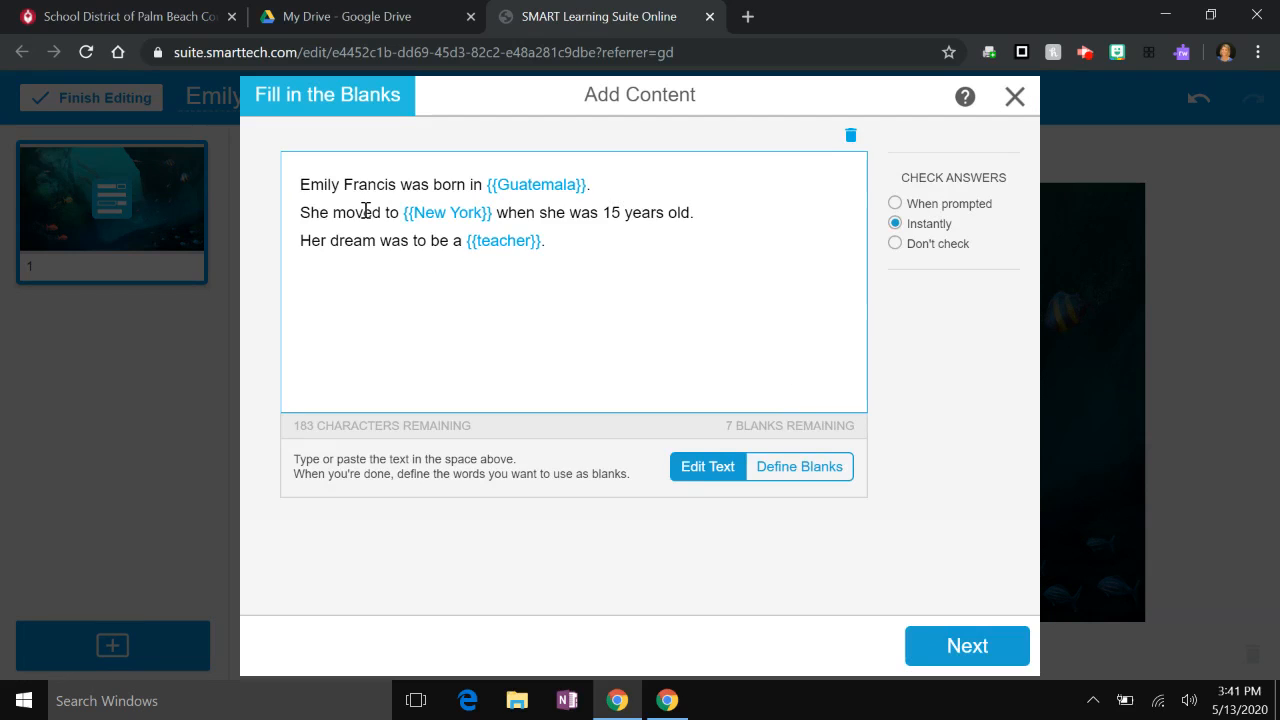
{"action": "type", "text": "1."}
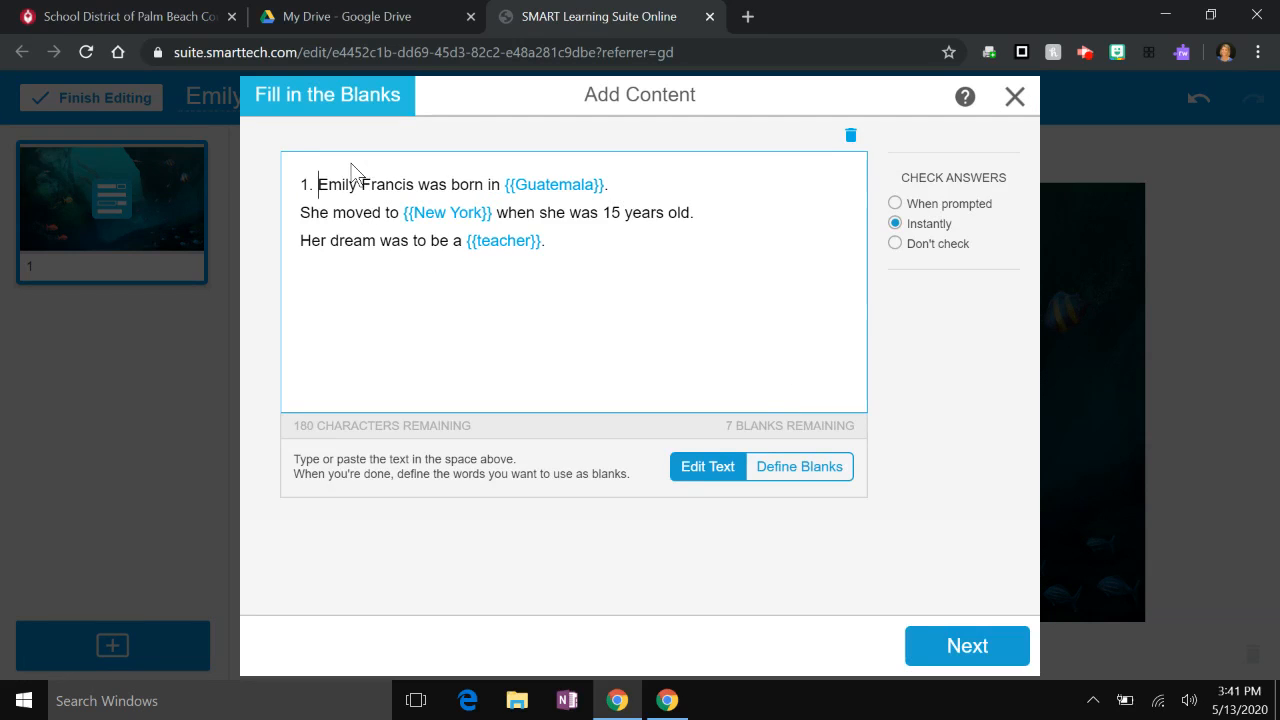
{"action": "left_click", "coordinate": [300, 212]}
{"action": "type", "text": "2. "}
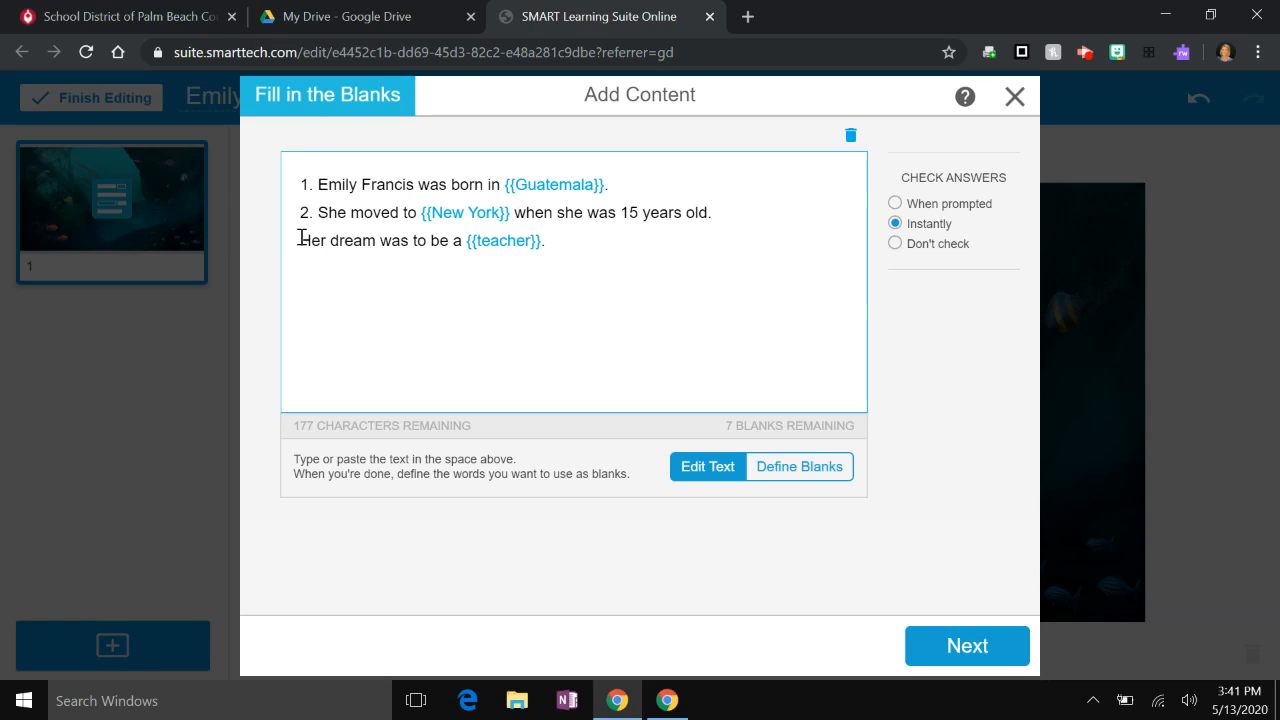
{"action": "type", "text": "3."}
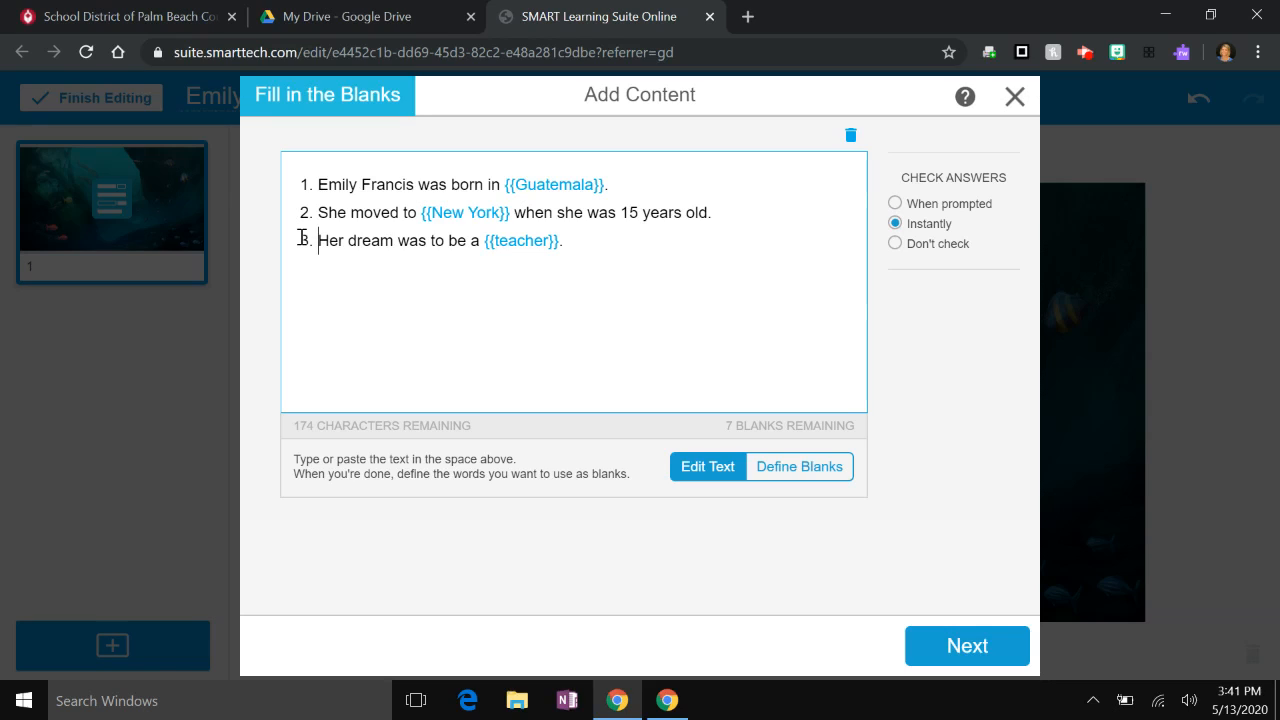
{"action": "left_click", "coordinate": [988, 663]}
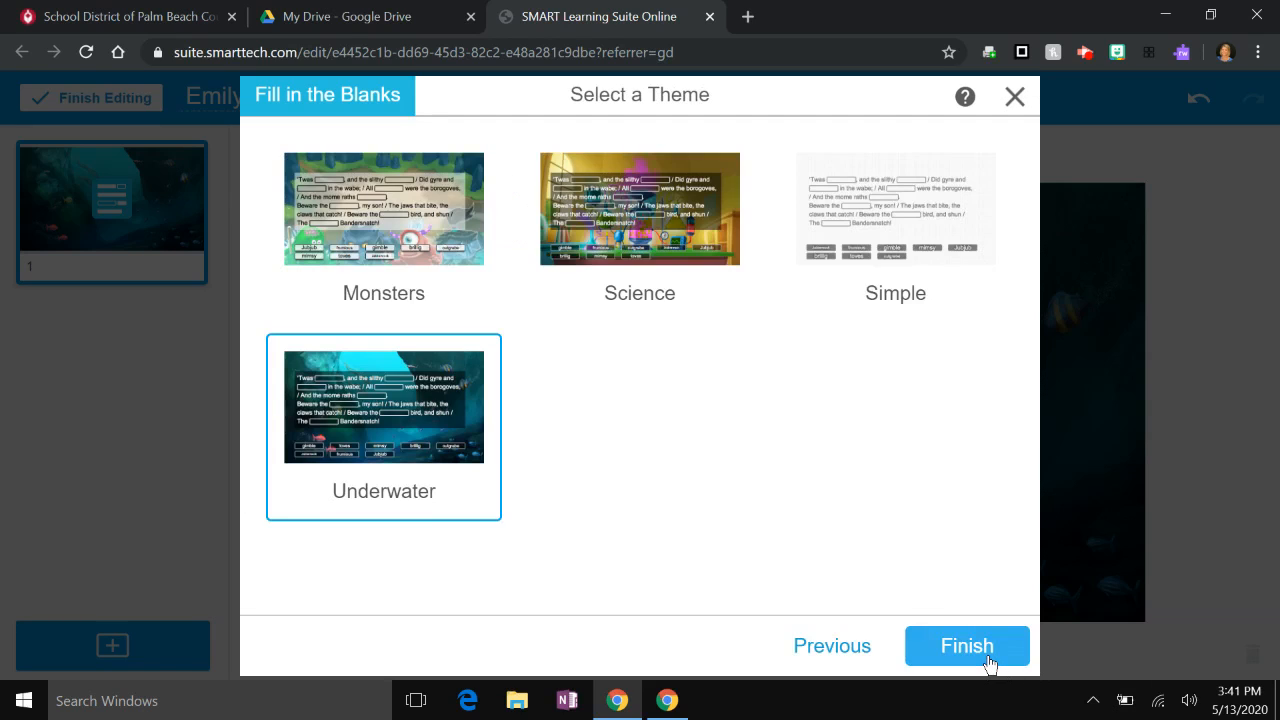
{"action": "left_click", "coordinate": [988, 663]}
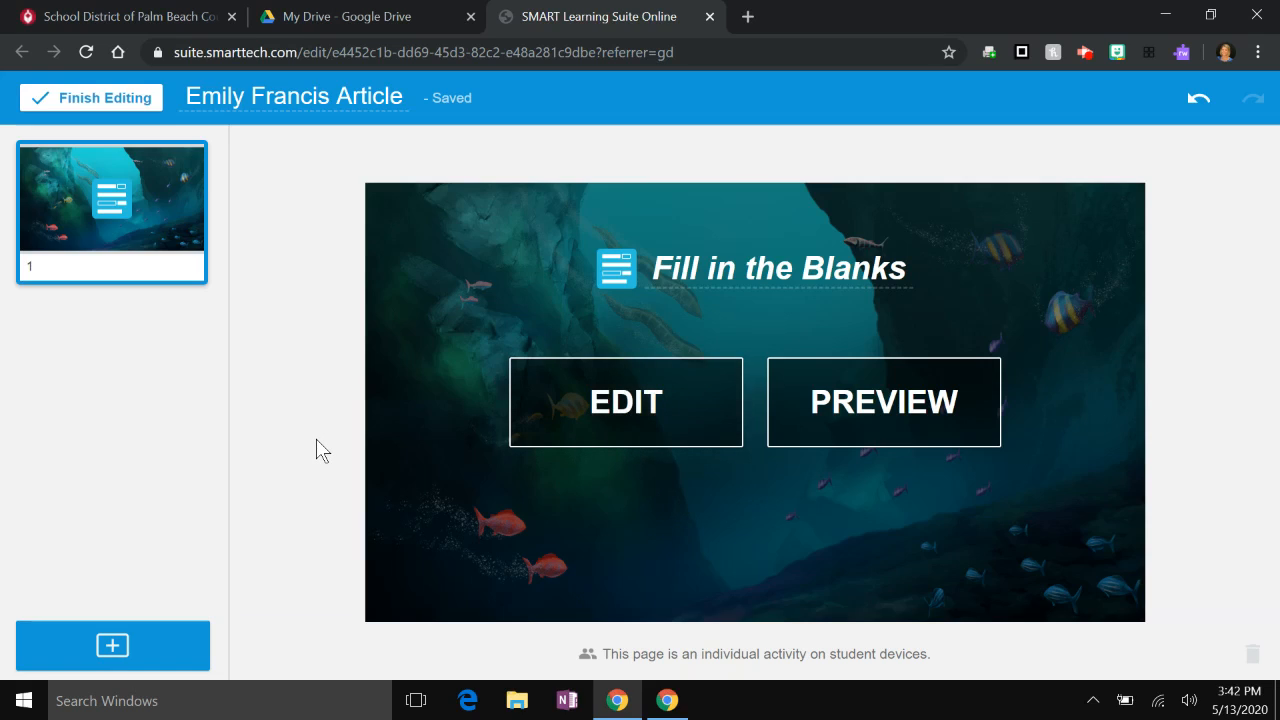
- Finish editing and show the class participants panel in the lesson view
{"action": "left_click", "coordinate": [131, 101]}
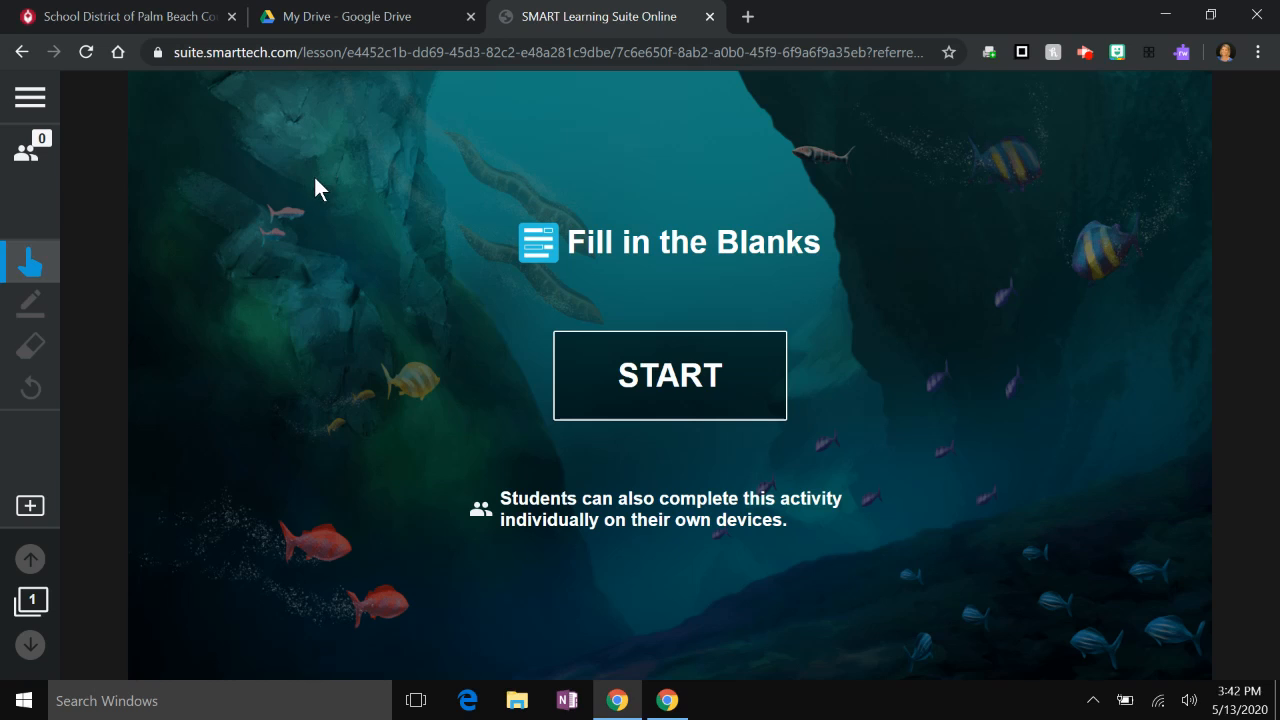
{"action": "left_click", "coordinate": [30, 160]}
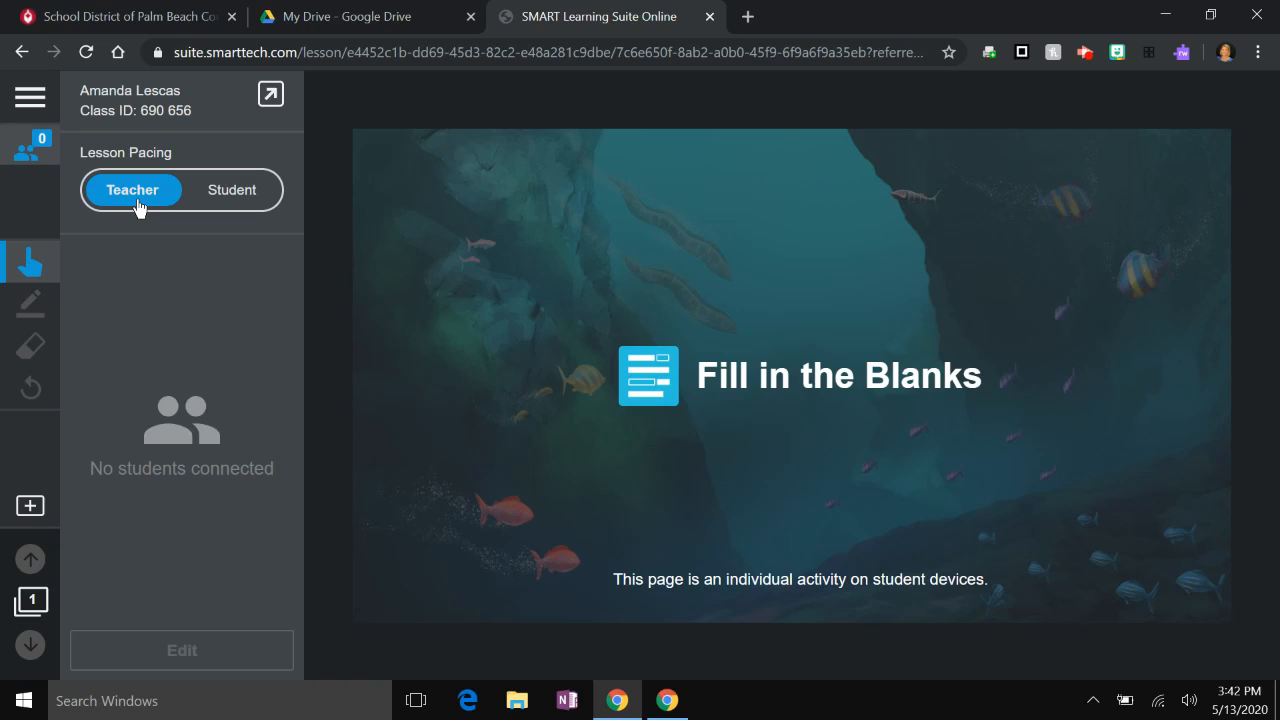
- Switch Lesson Pacing to Student, then view and close the class join instructions
{"action": "left_click", "coordinate": [248, 196]}
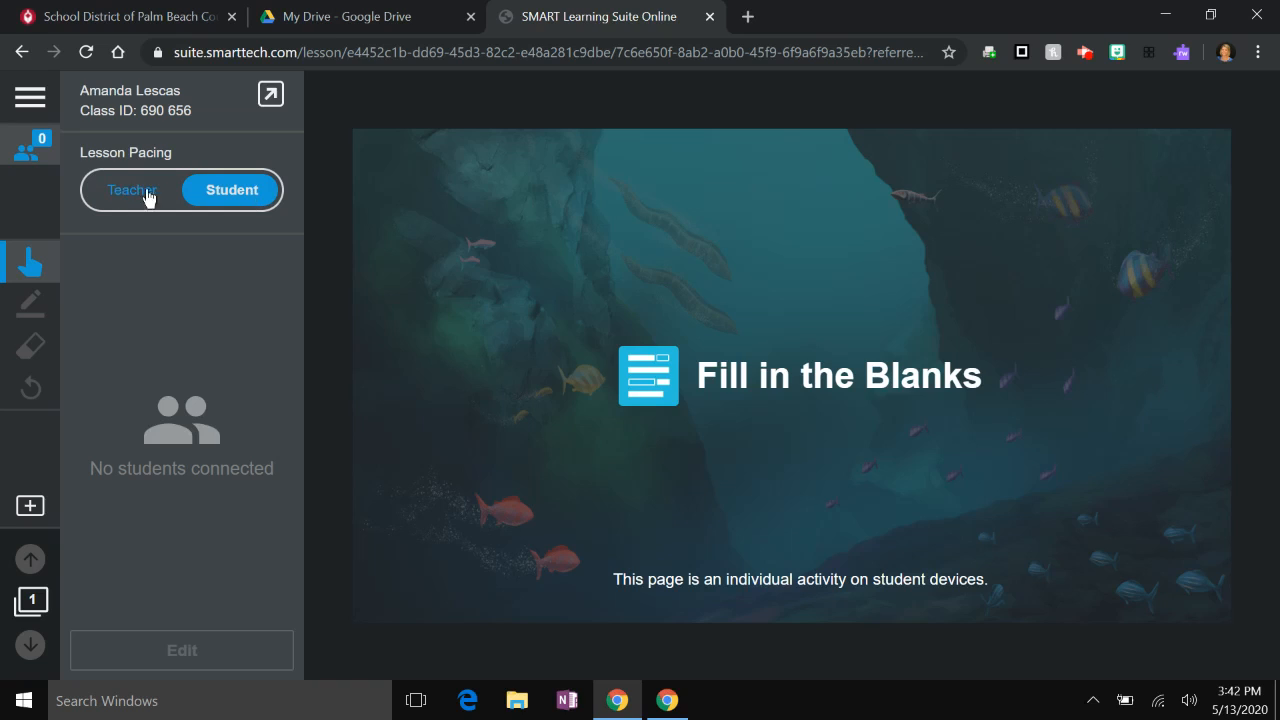
{"action": "left_click", "coordinate": [270, 100]}
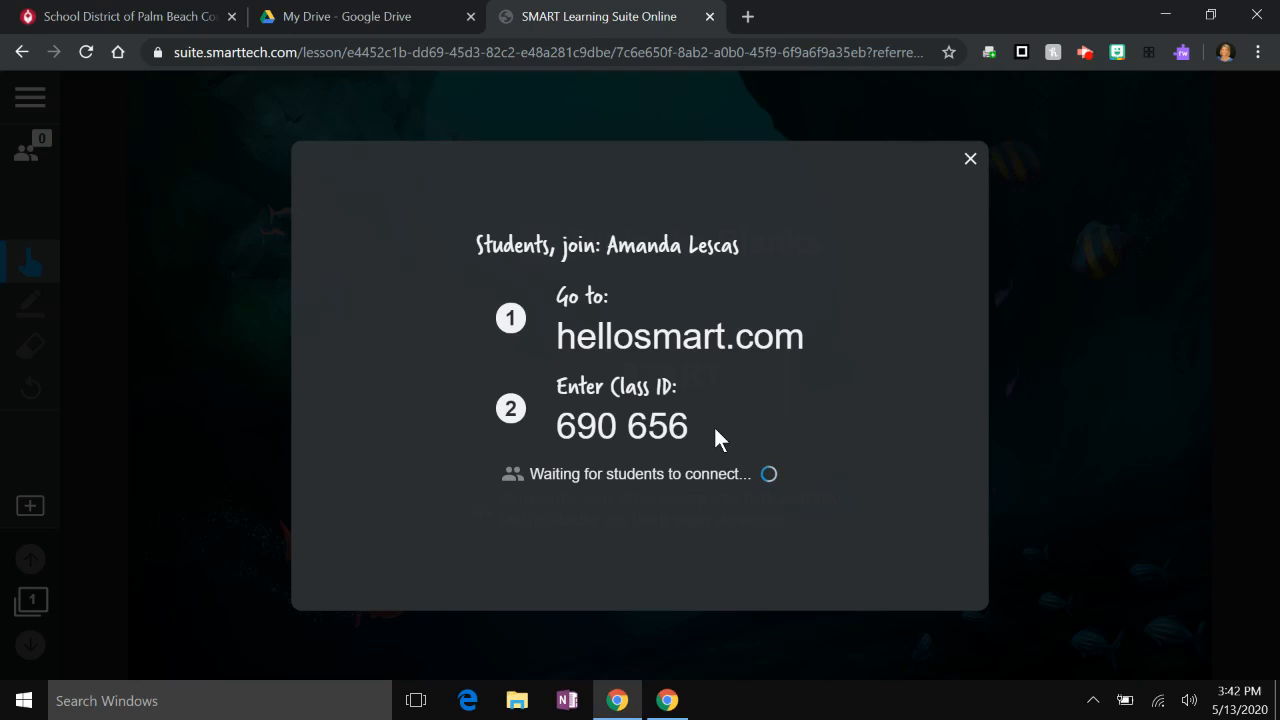
{"action": "left_click", "coordinate": [970, 158]}
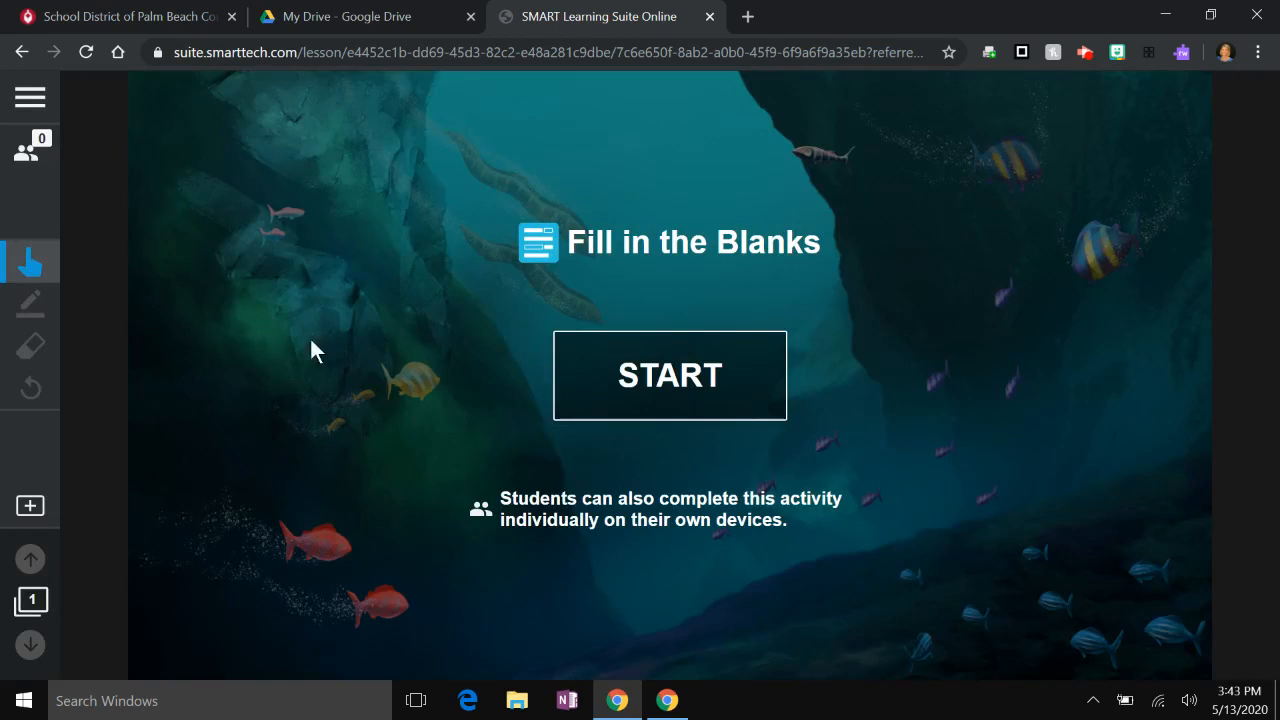
- Reopen the participants panel, then close the SMART Learning Suite lesson tab
{"action": "left_click", "coordinate": [32, 152]}
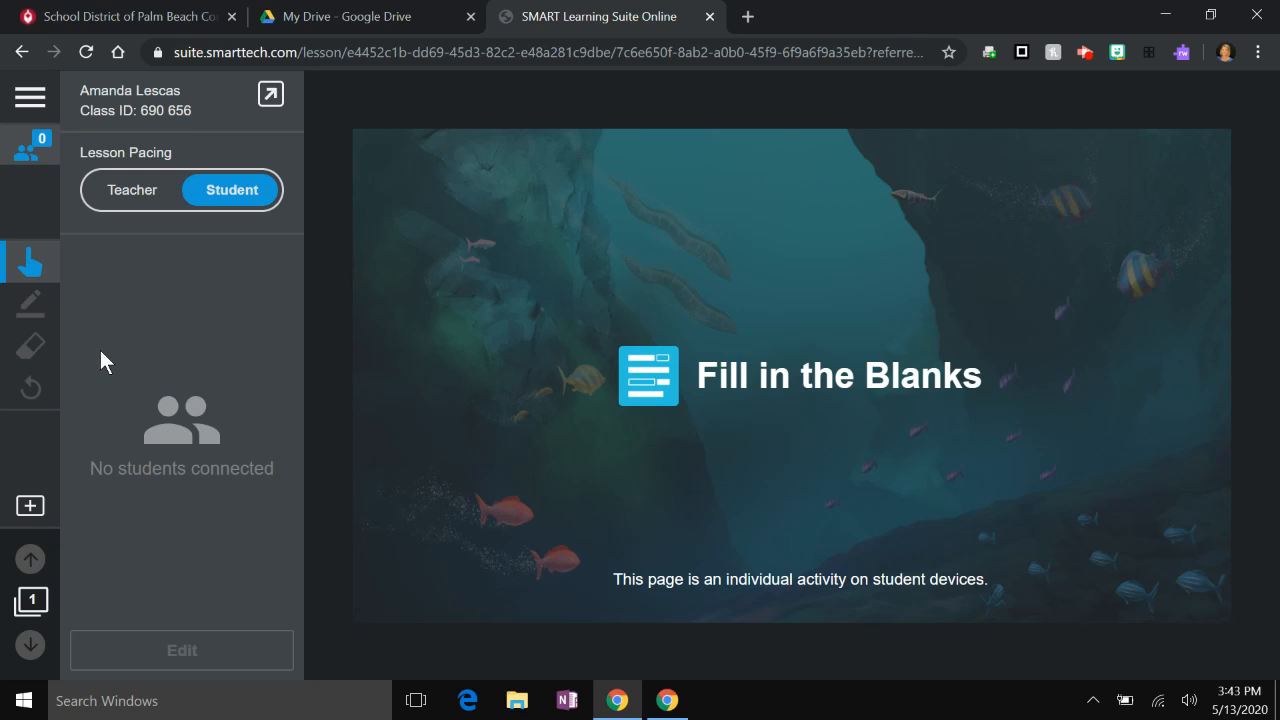
{"action": "left_click", "coordinate": [709, 16]}
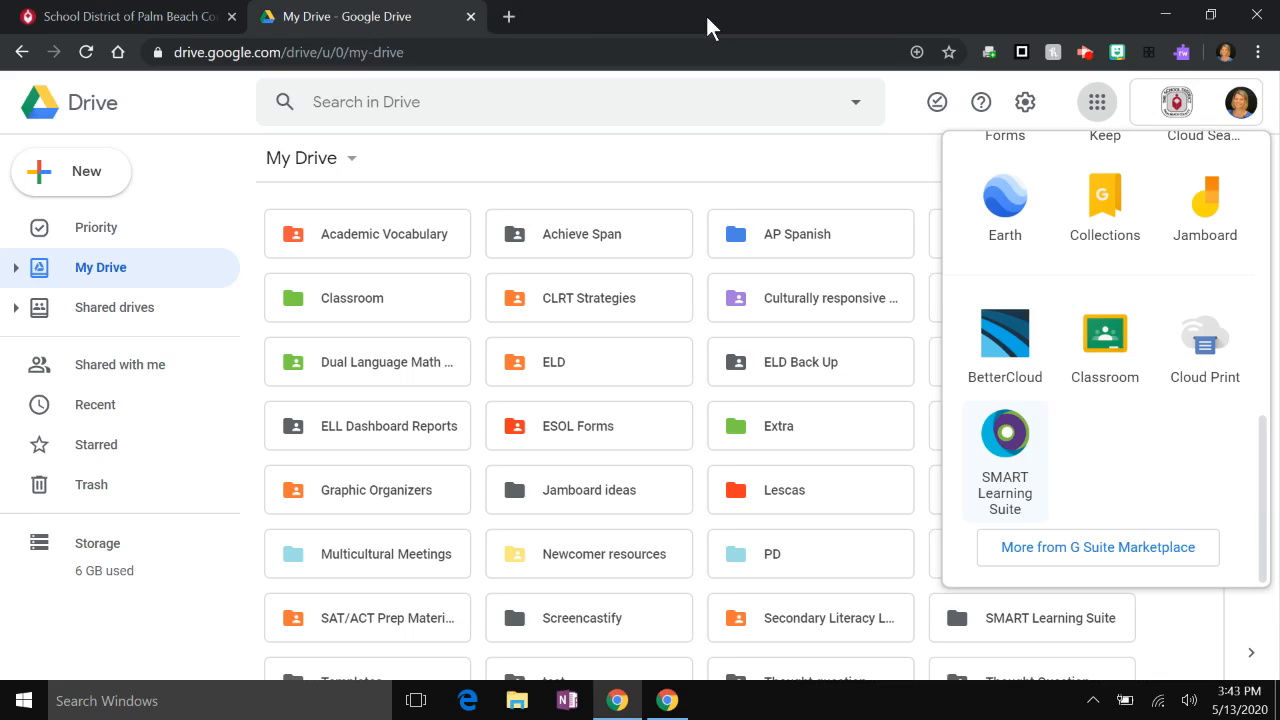
- Dismiss the Google apps panel and scroll through My Drive
{"action": "left_click", "coordinate": [866, 206]}
{"action": "scroll", "coordinate": [824, 465], "scroll_direction": "down", "scroll_amount": 1}
{"action": "scroll", "coordinate": [824, 465], "scroll_direction": "up", "scroll_amount": 1}
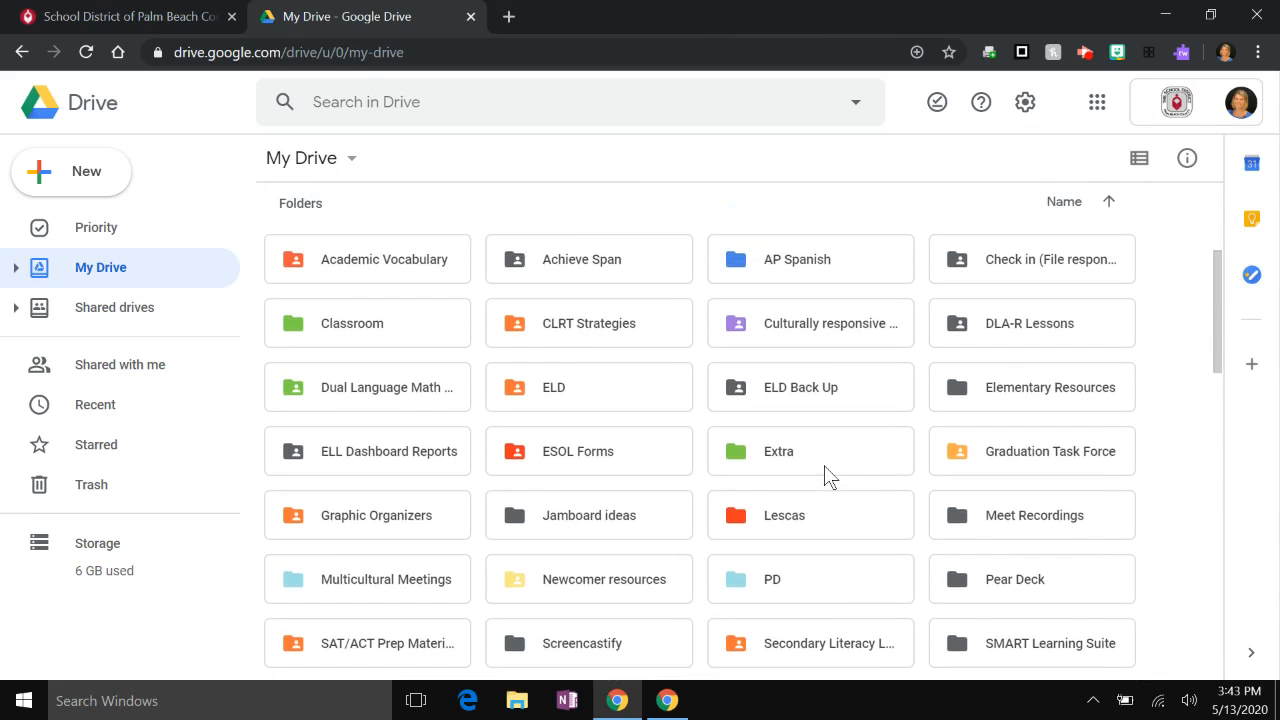
{"action": "scroll", "coordinate": [824, 465], "scroll_direction": "down", "scroll_amount": 2}
{"action": "scroll", "coordinate": [835, 430], "scroll_direction": "up", "scroll_amount": 1}
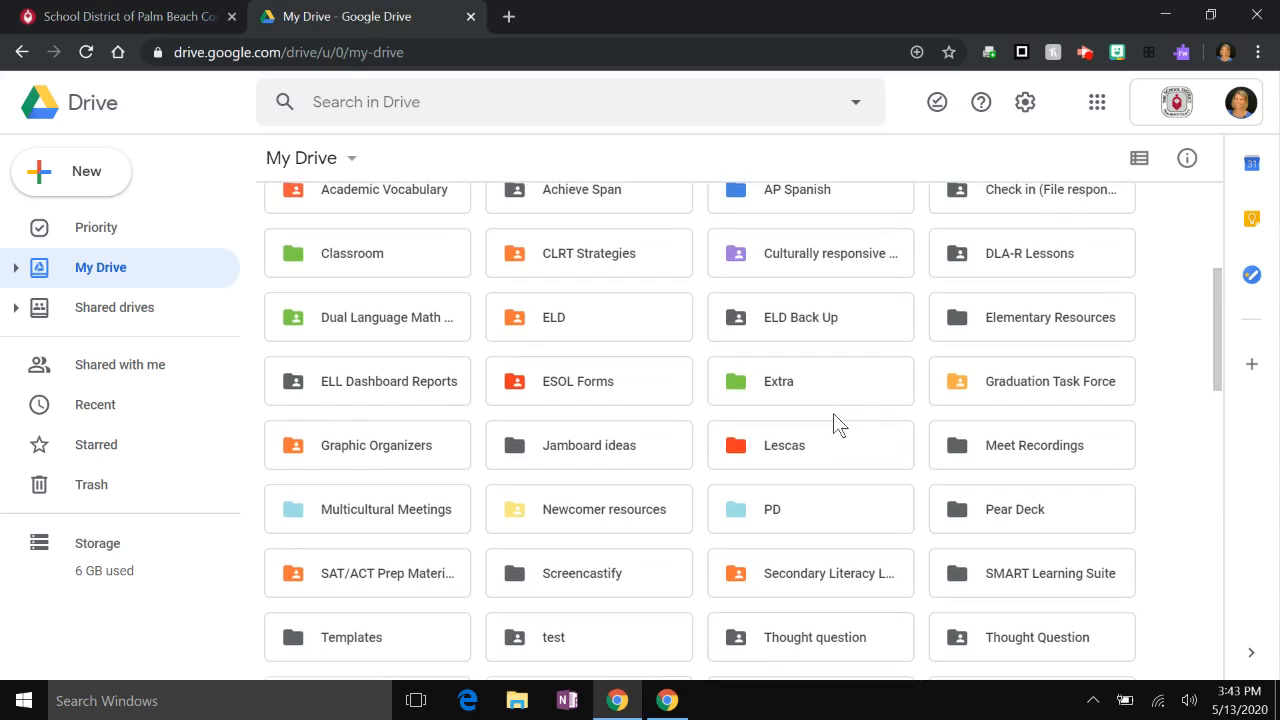
{"action": "scroll", "coordinate": [834, 414], "scroll_direction": "down", "scroll_amount": 1}
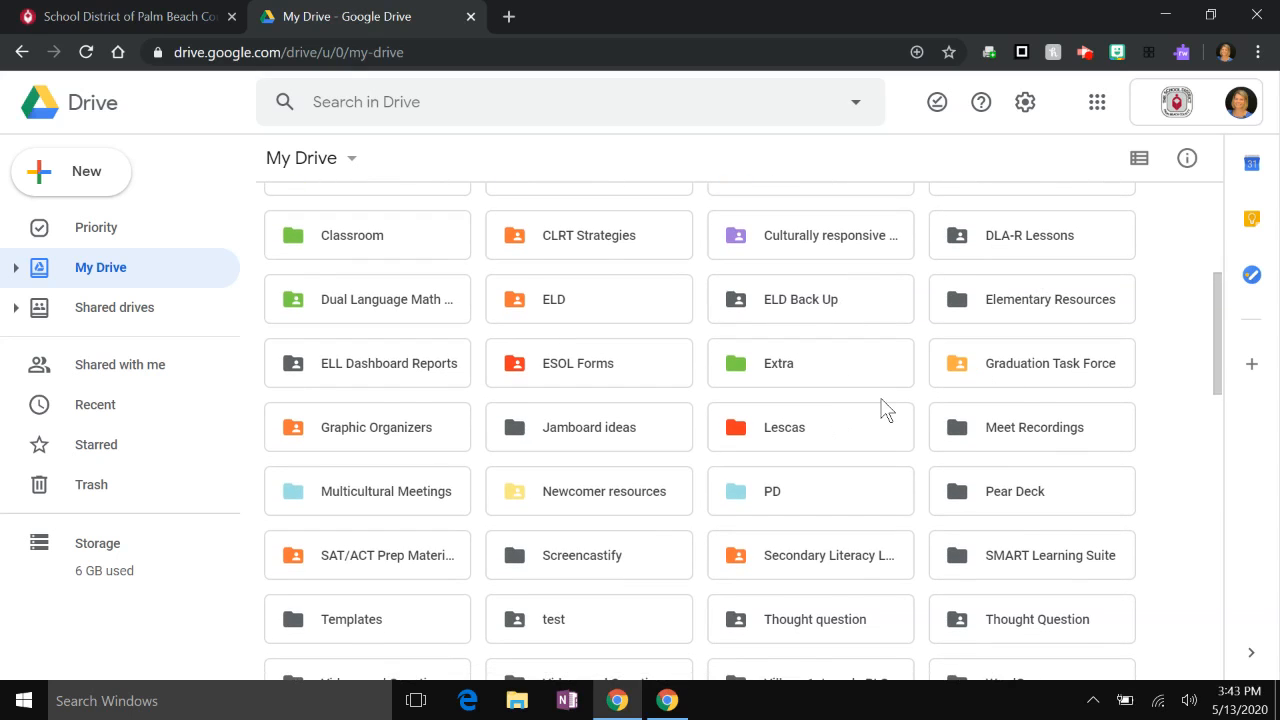
{"action": "scroll", "coordinate": [877, 408], "scroll_direction": "up", "scroll_amount": 1}
{"action": "scroll", "coordinate": [1040, 563], "scroll_direction": "down", "scroll_amount": 2}
{"action": "left_click", "coordinate": [963, 537]}
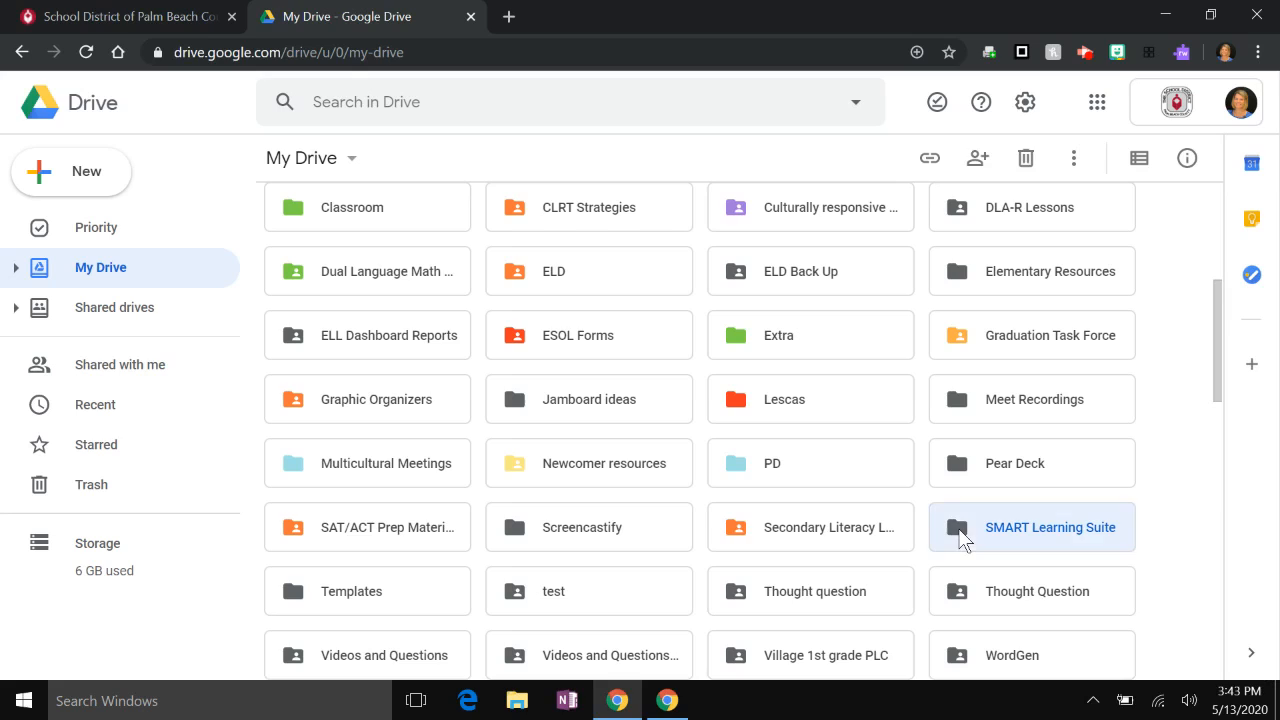
{"action": "double_click", "coordinate": [963, 537]}
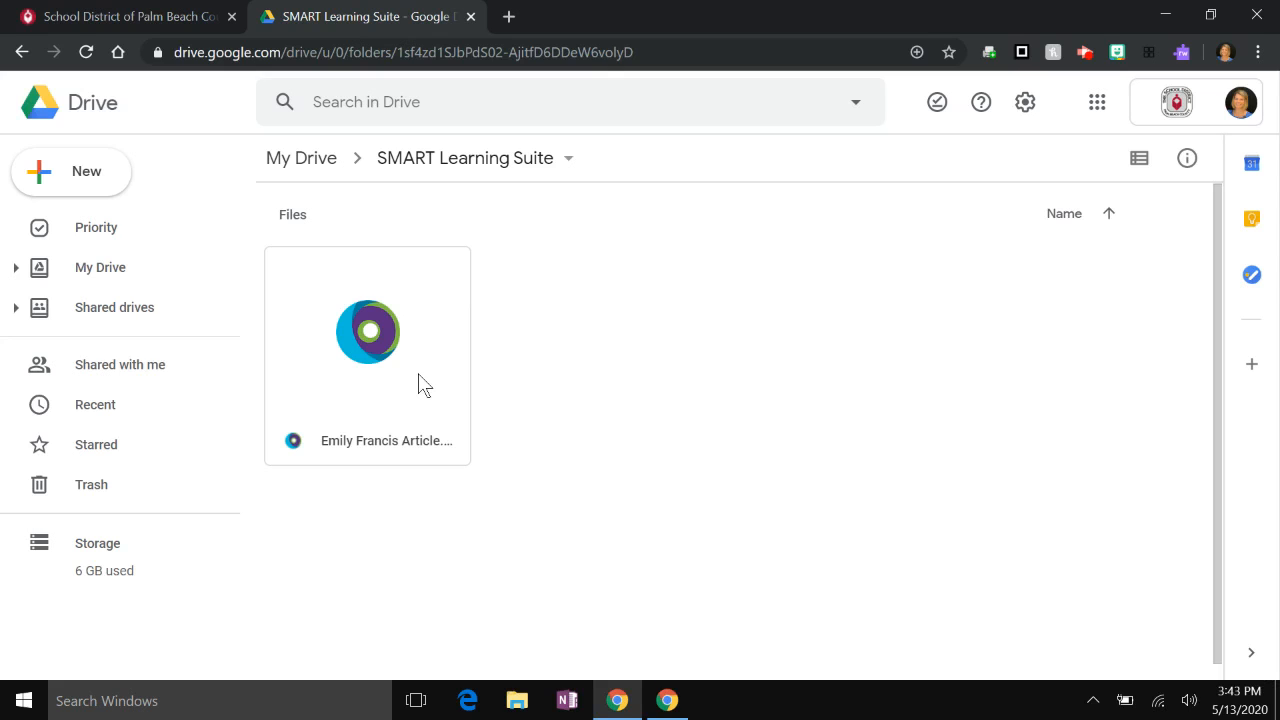
{"action": "double_click", "coordinate": [419, 375]}
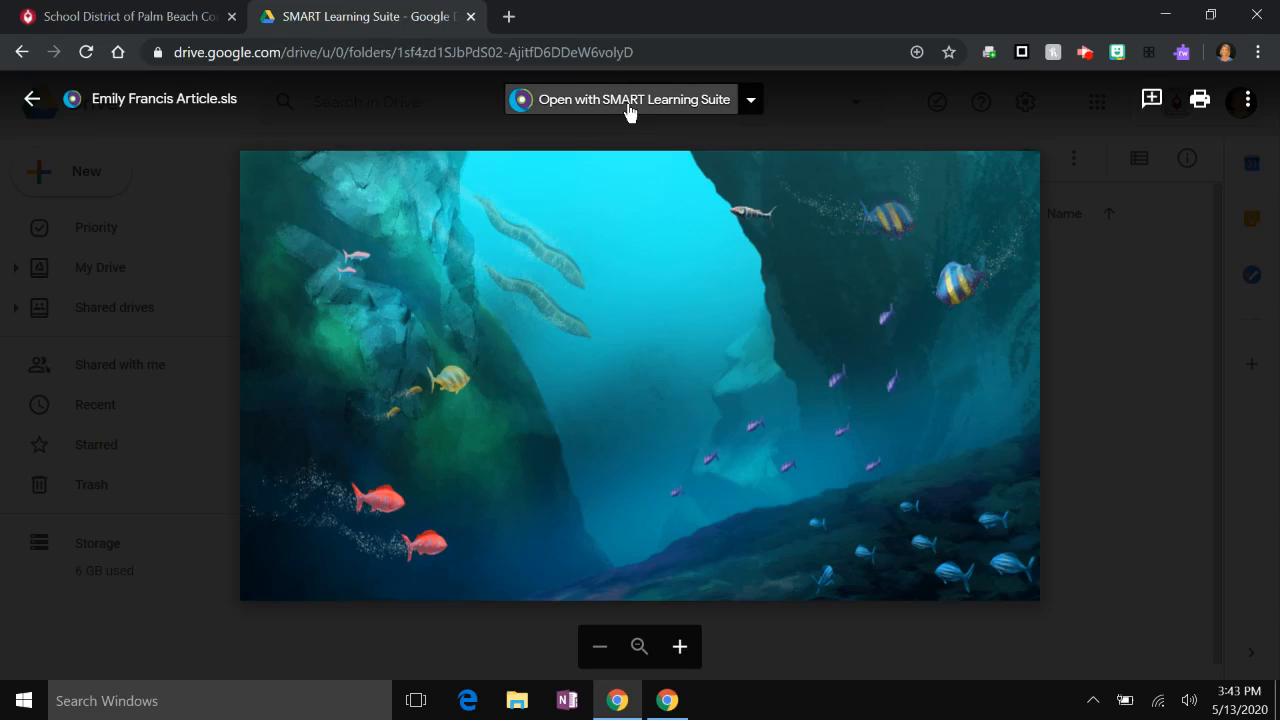
{"action": "left_click", "coordinate": [630, 105]}
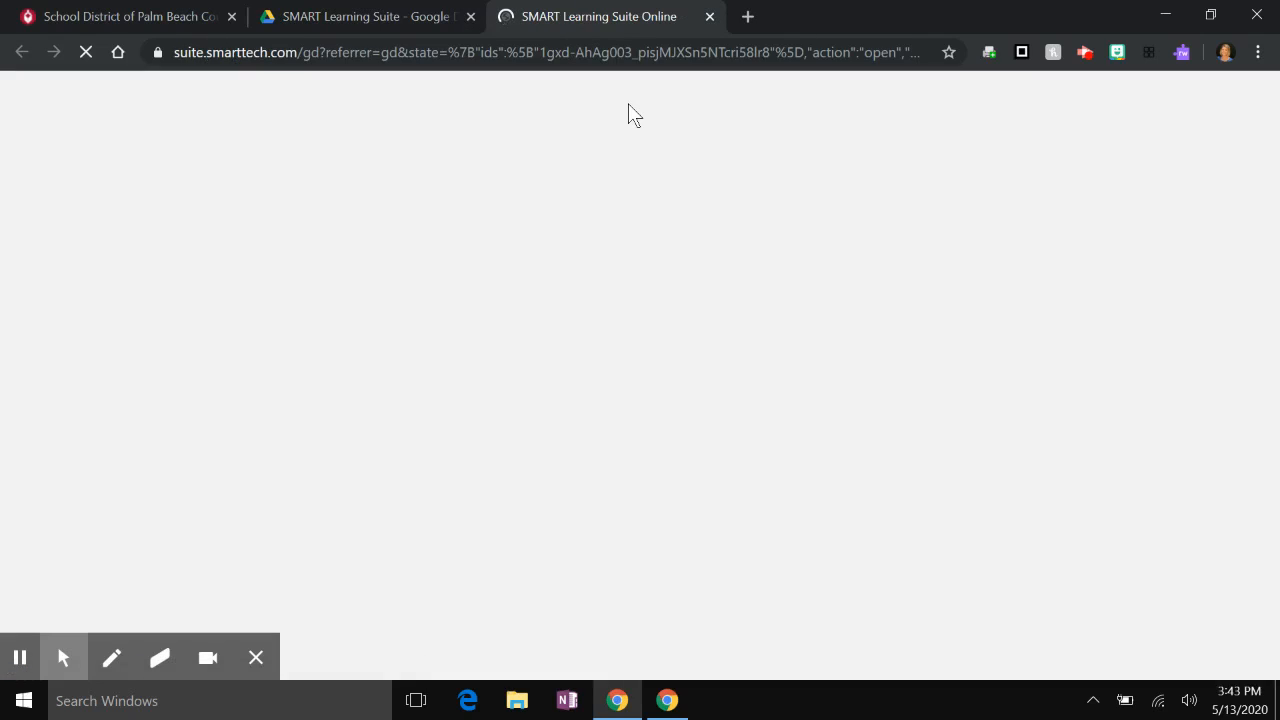
- Start the reopened Emily Francis Article Fill in the Blanks activity
{"action": "left_click", "coordinate": [254, 652]}
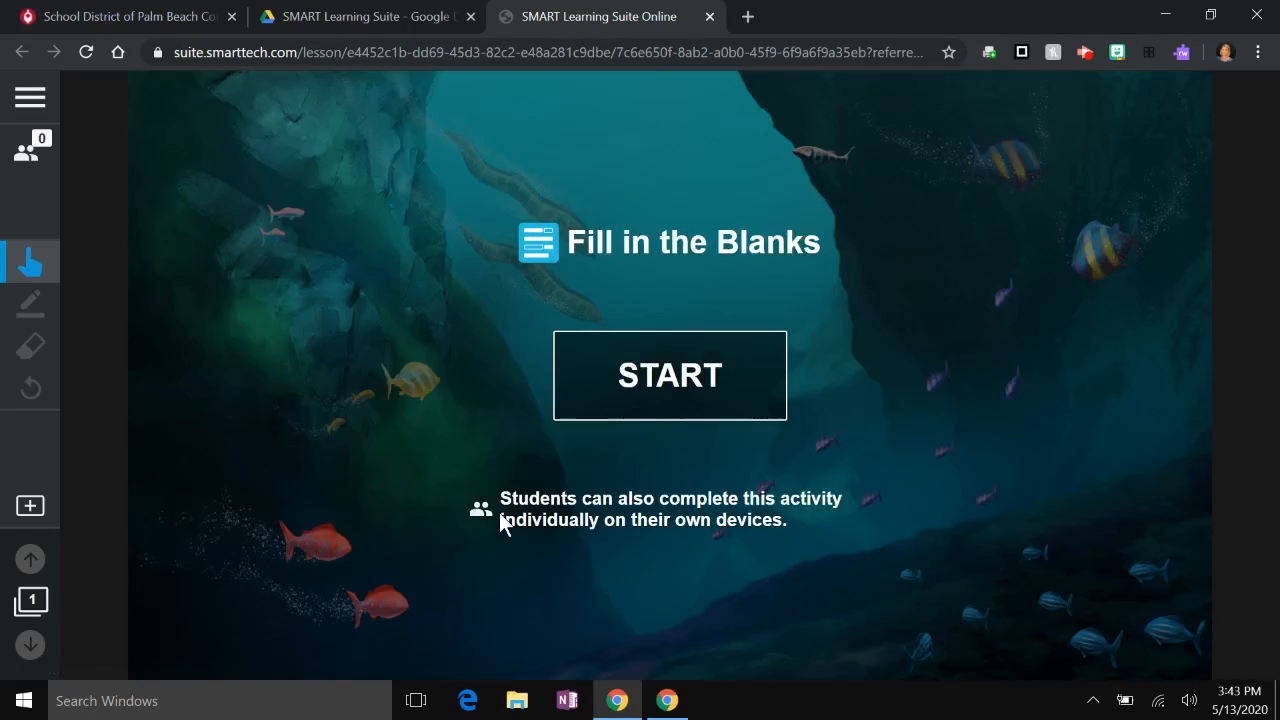
{"action": "left_click", "coordinate": [649, 377]}
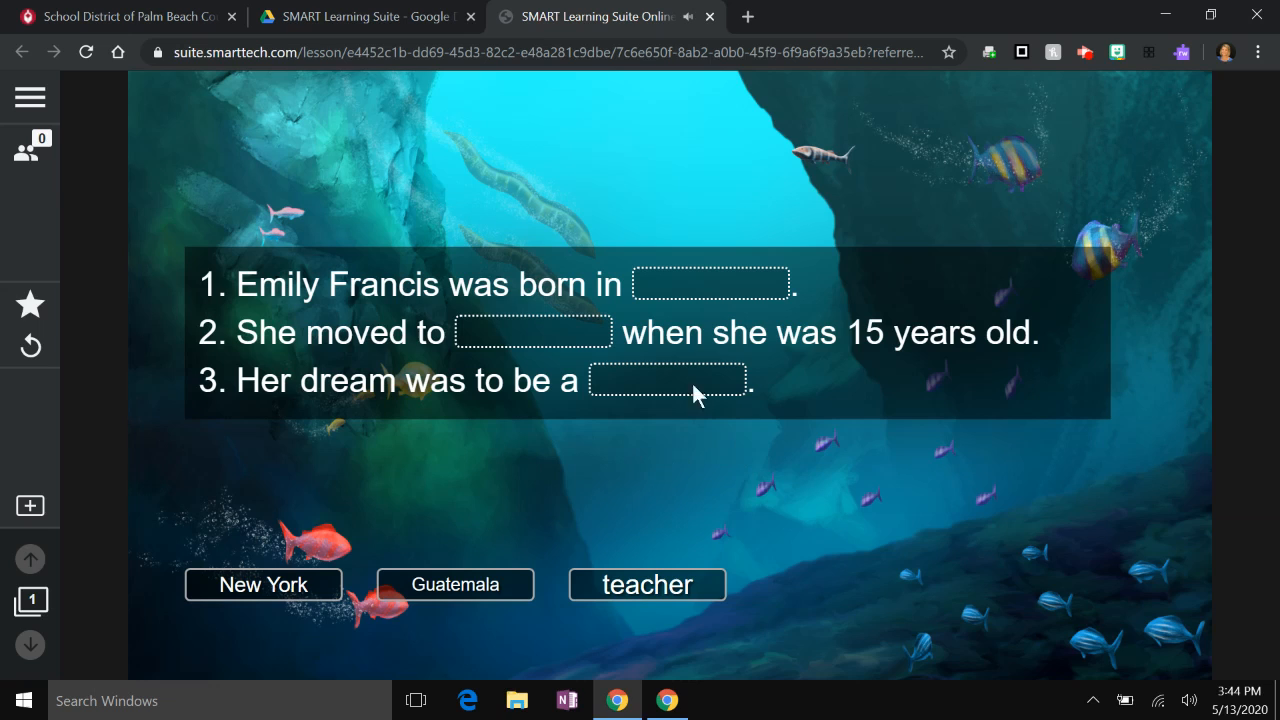
{"action": "left_click", "coordinate": [1097, 55]}
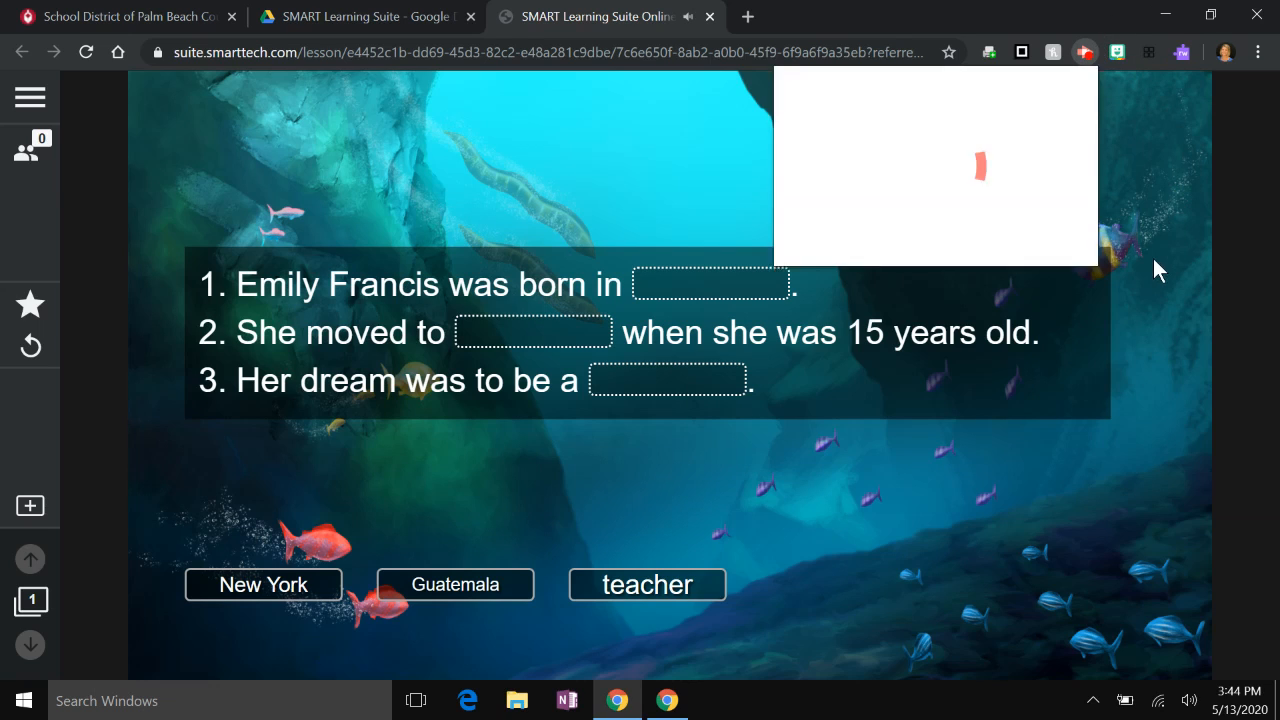